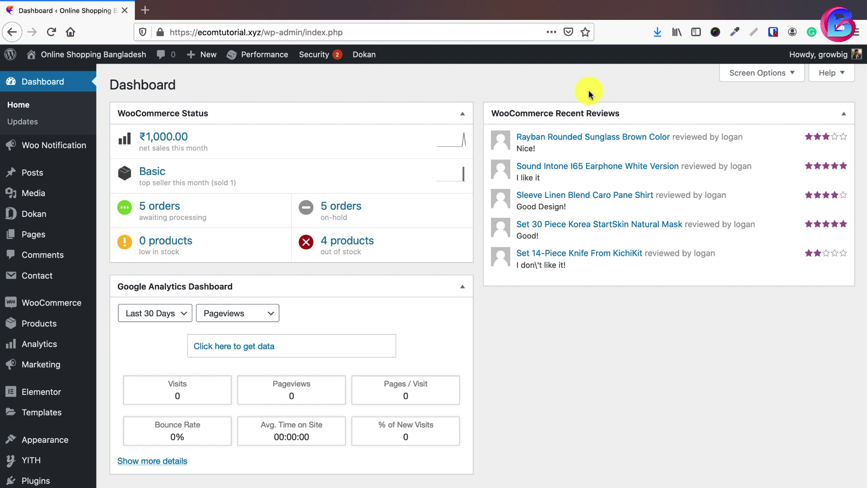
mouse_move(828, 62)
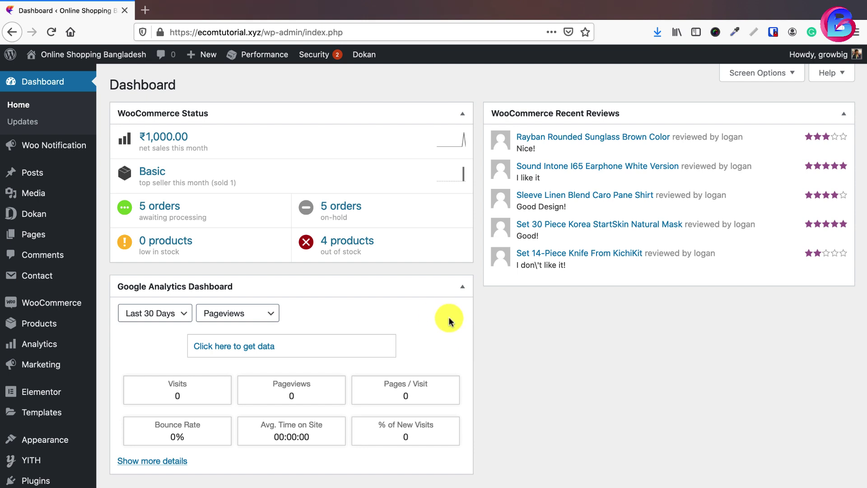
Open the craftstore vendor for editing from the Dokan vendor list and review its profile, address and social options
mouse_move(39, 216)
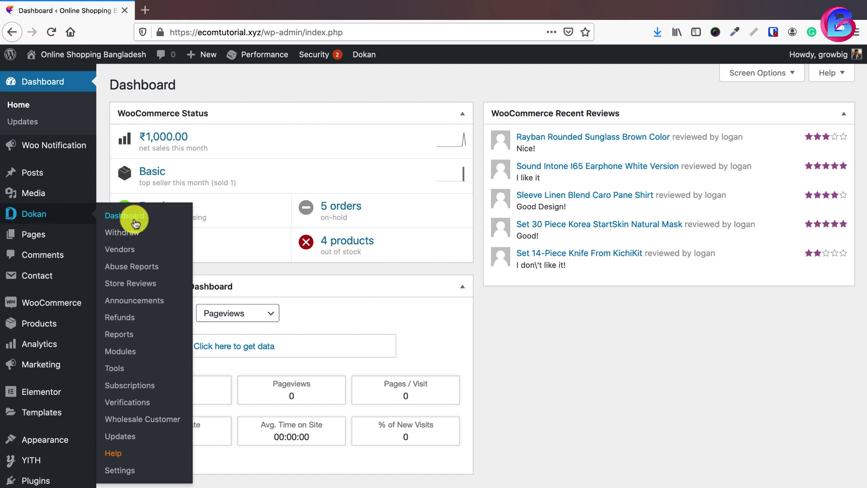
left_click(123, 249)
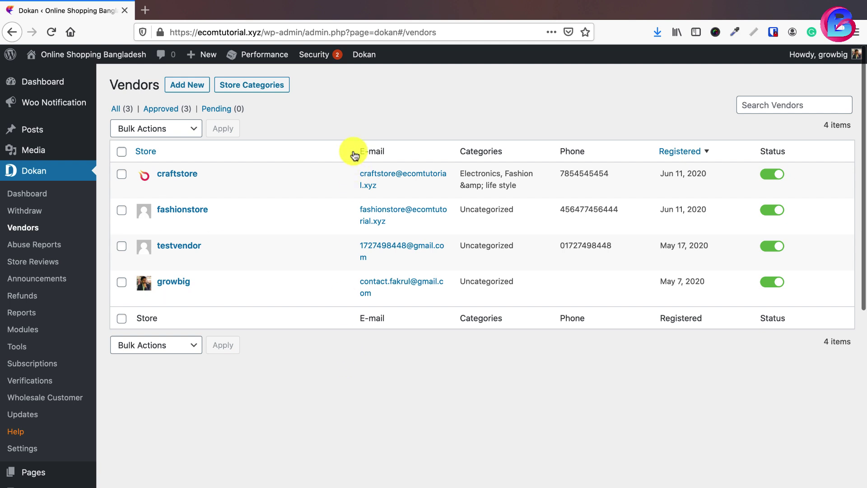
mouse_move(247, 185)
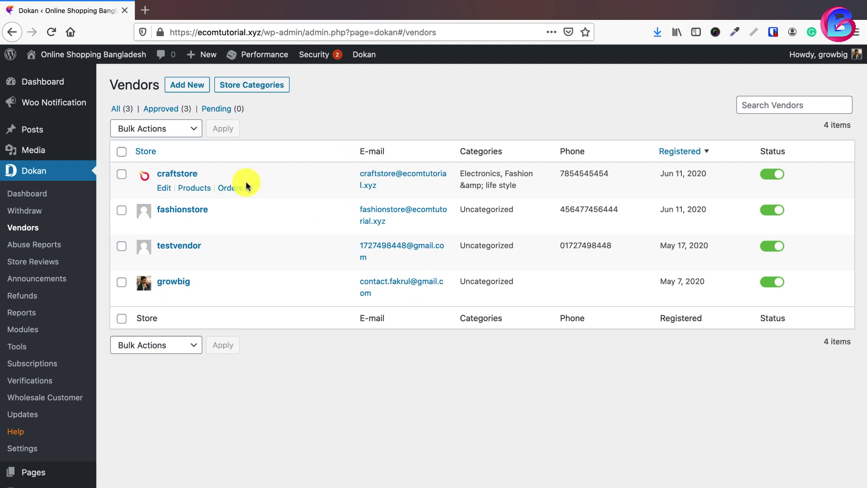
left_click(163, 189)
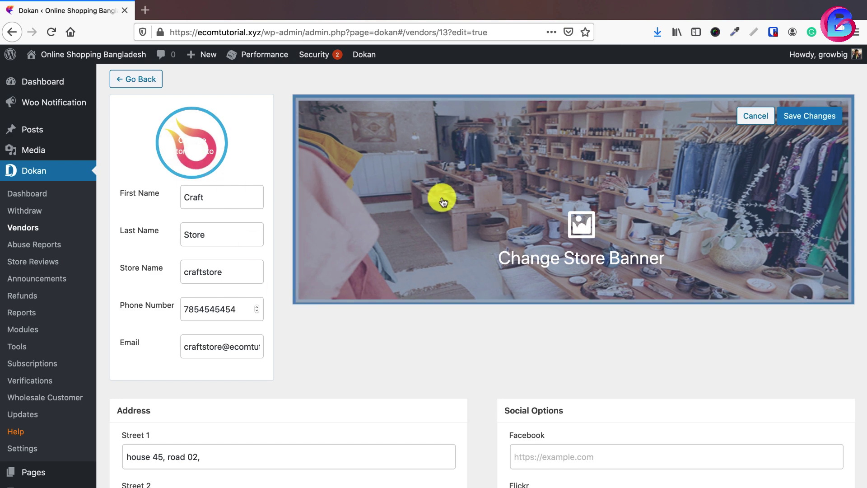
scroll(443, 201, "down", 6)
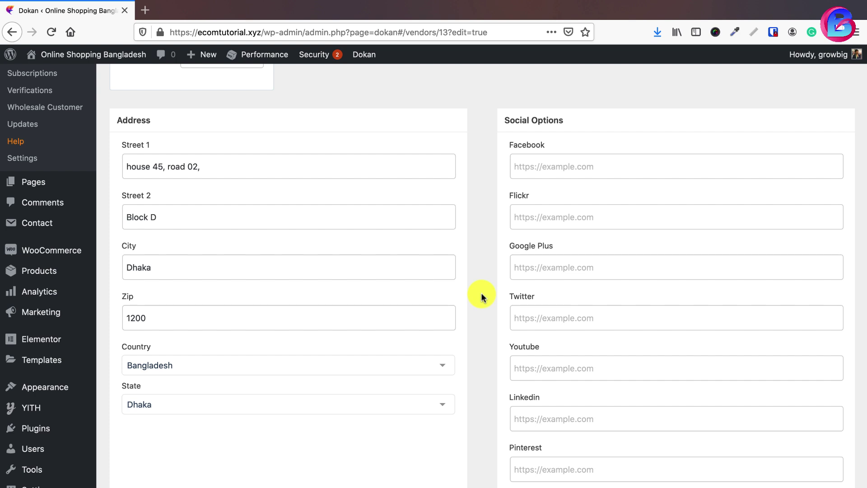
scroll(482, 295, "up", 6)
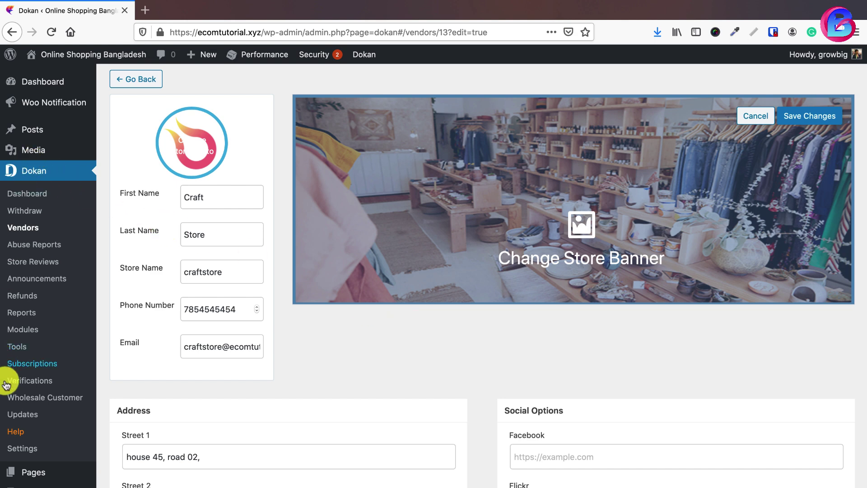
Open the wholesale customer's user profile from Dokan's wholesale customer list and review the role, capabilities and billing address
left_click(28, 402)
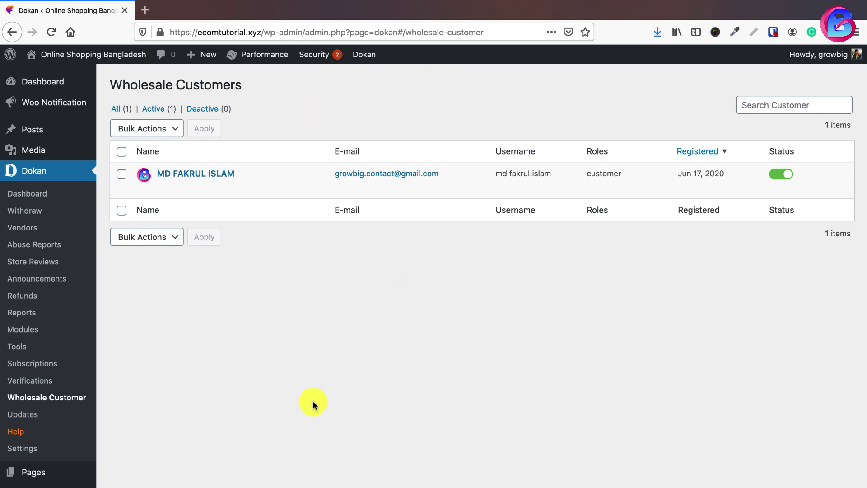
mouse_move(223, 193)
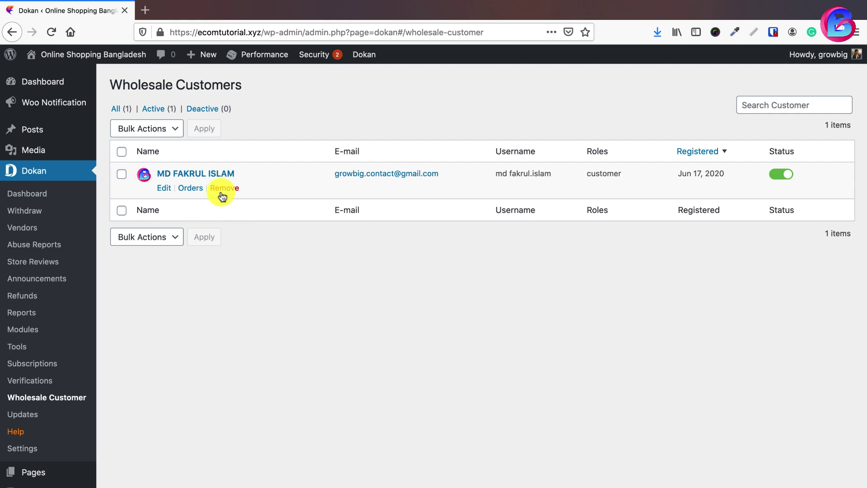
left_click(163, 189)
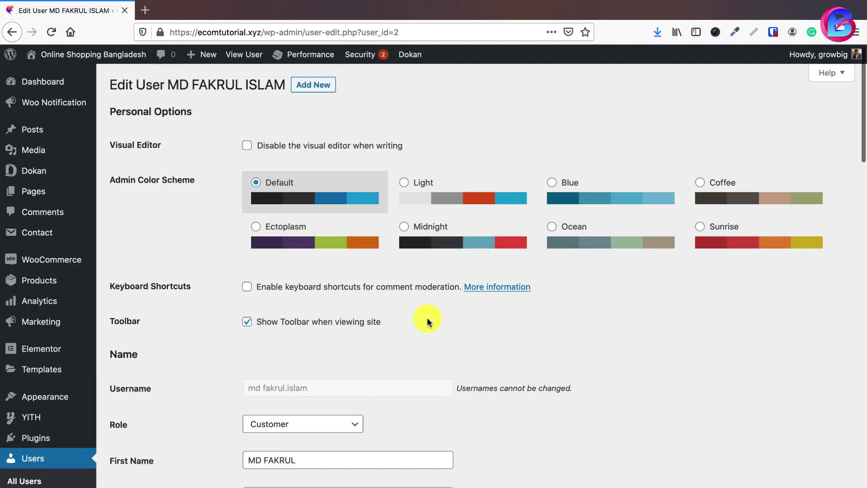
scroll(435, 316, "down", 5)
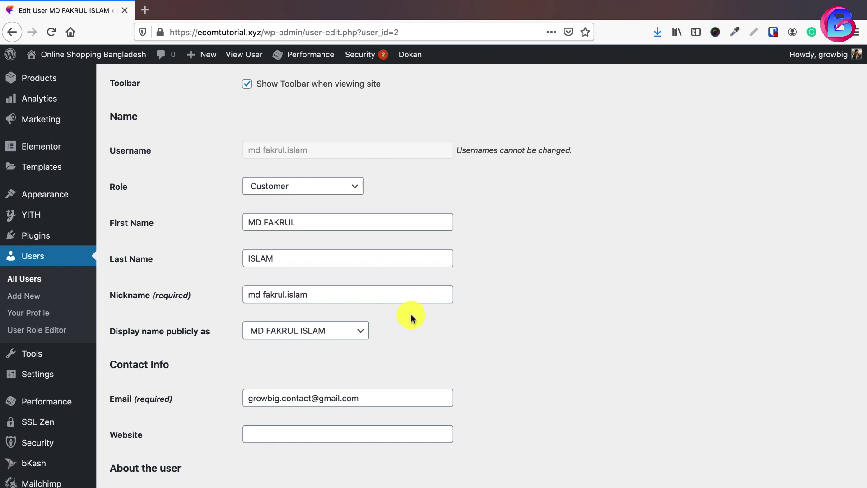
scroll(412, 315, "down", 13)
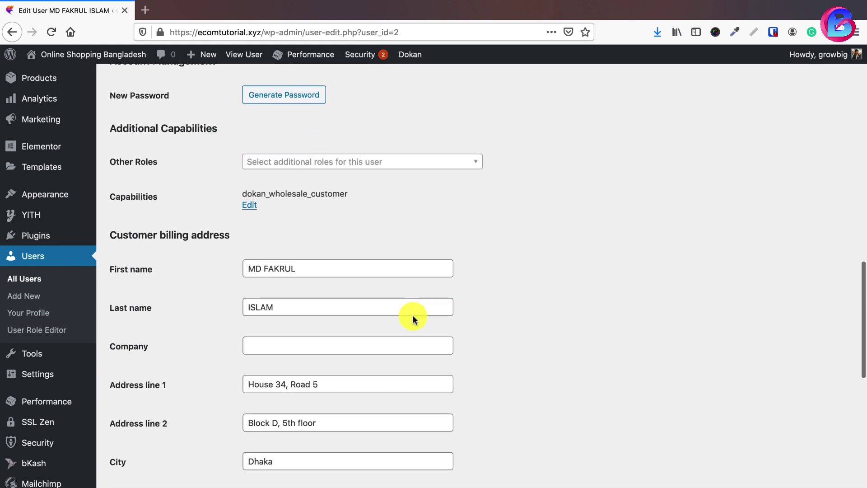
scroll(413, 315, "down", 5)
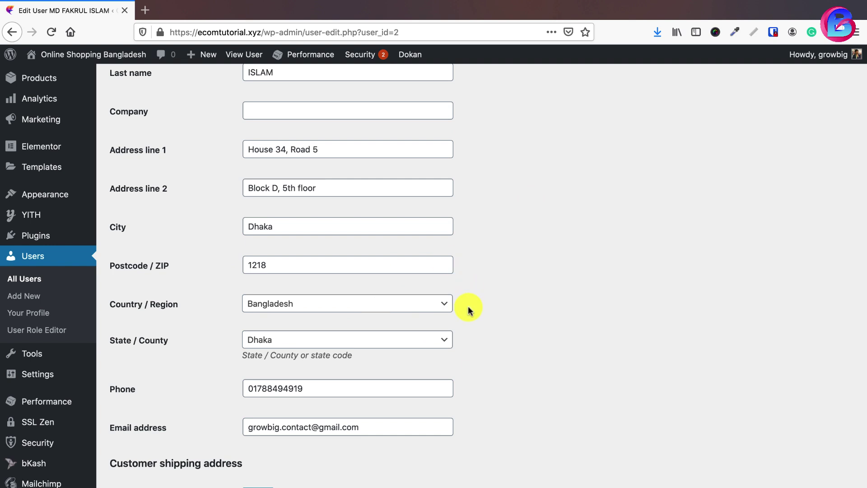
scroll(468, 305, "up", 4)
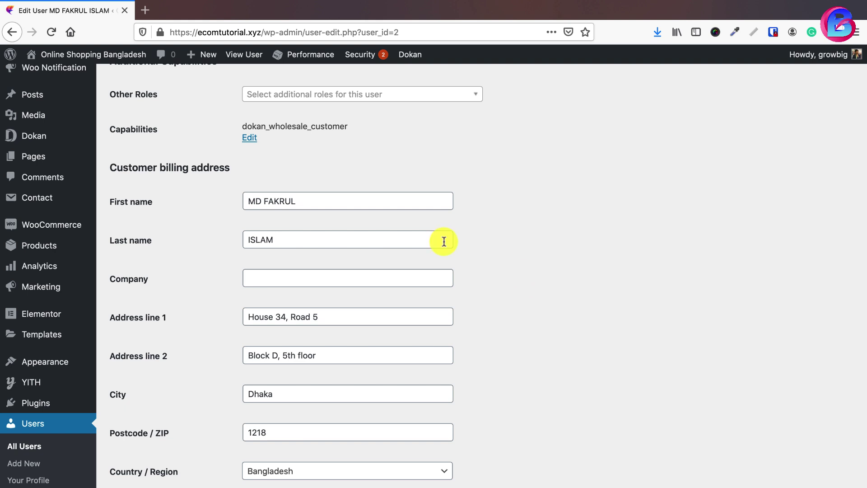
Open the Craft Store profile from the WooCommerce customer list and review its contact details and billing address
mouse_move(69, 224)
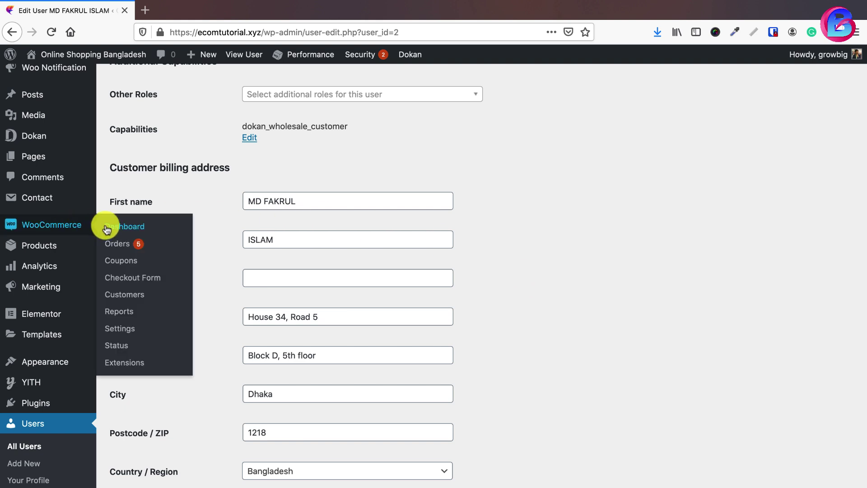
left_click(124, 296)
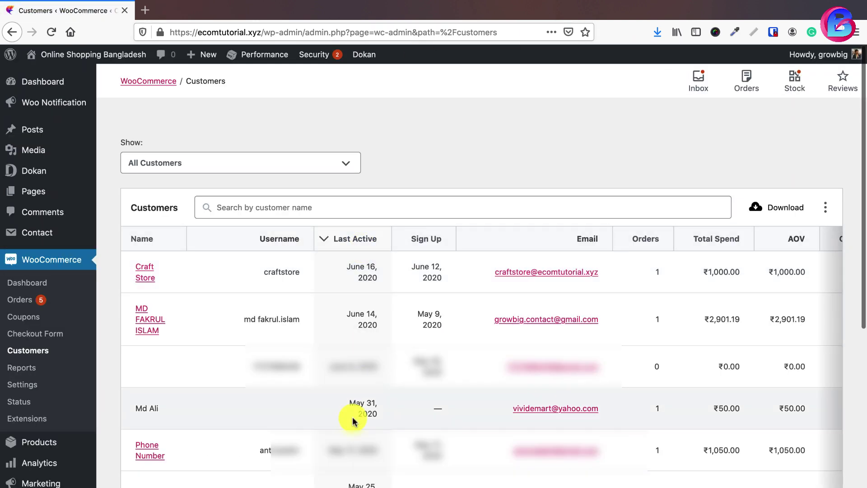
left_click(147, 278)
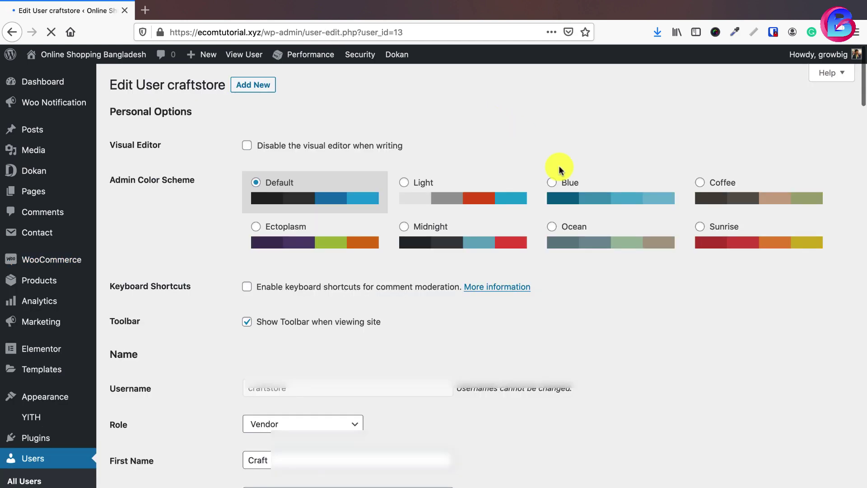
scroll(430, 344, "down", 10)
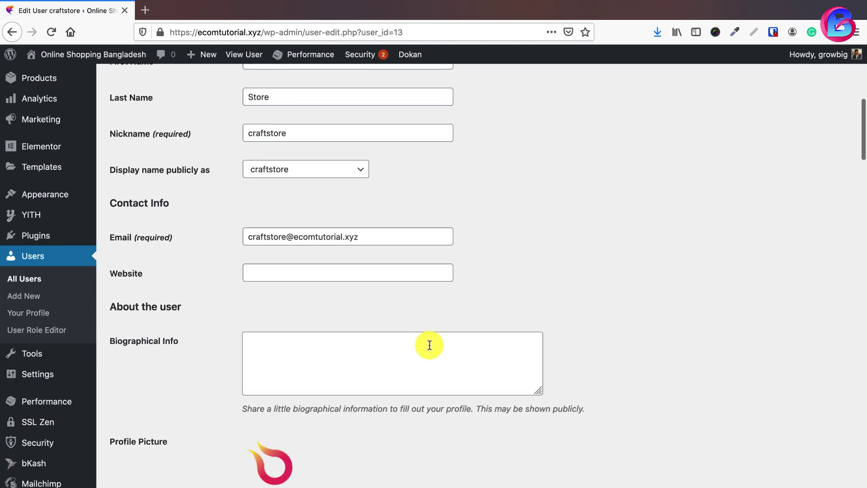
scroll(406, 287, "down", 10)
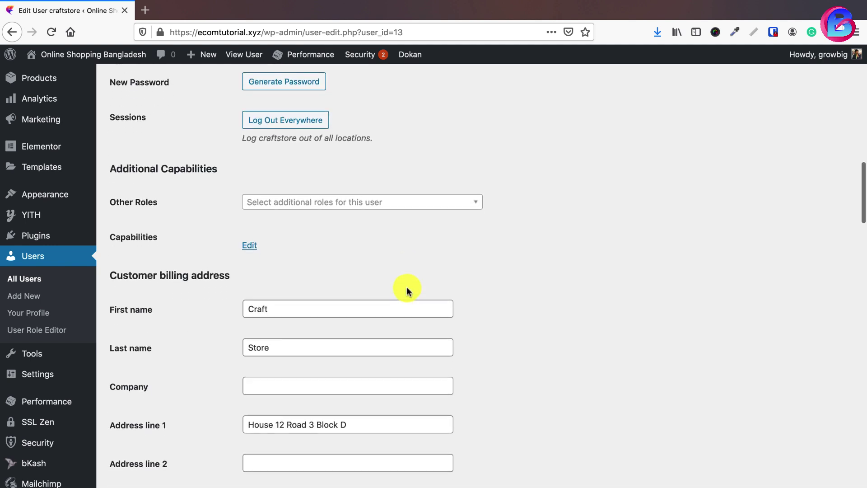
scroll(406, 286, "down", 5)
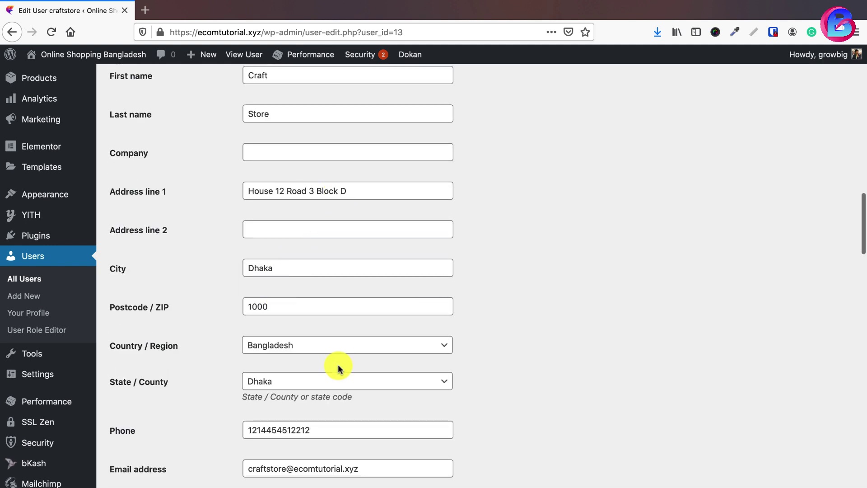
scroll(348, 365, "down", 3)
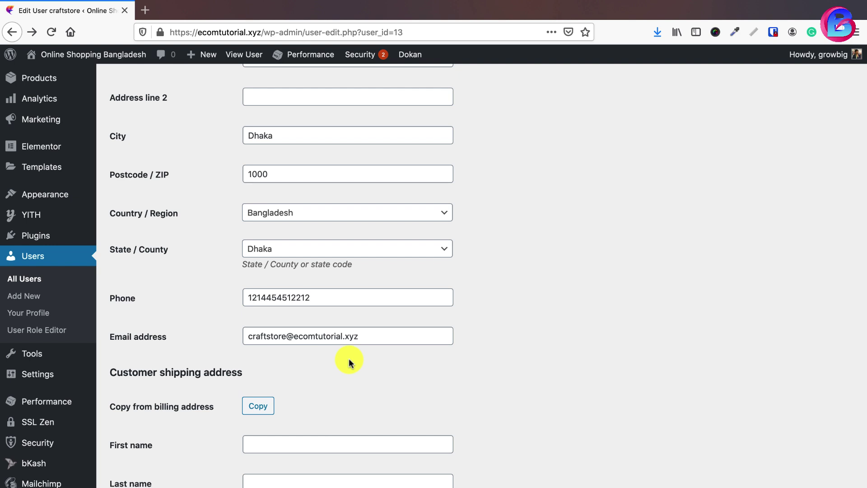
scroll(349, 357, "up", 3)
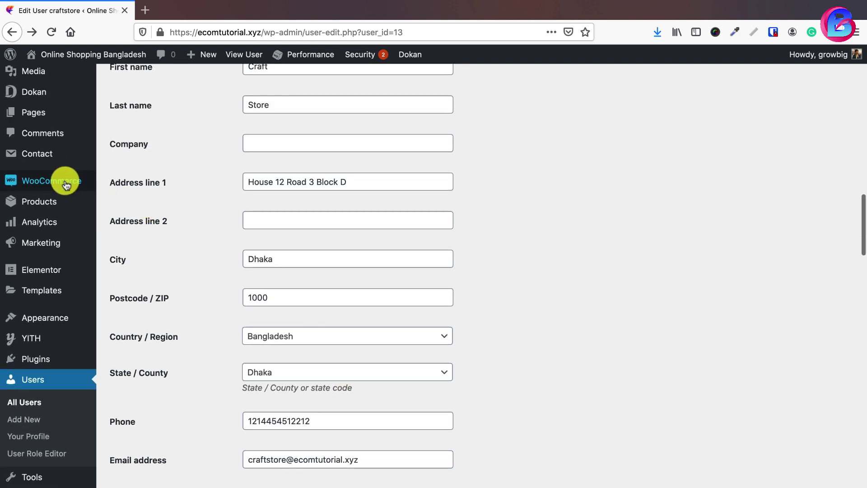
Open the Craft Store order dated Jun 16, 2020 from the WooCommerce orders and review its billing, courier and item details
mouse_move(63, 183)
left_click(116, 200)
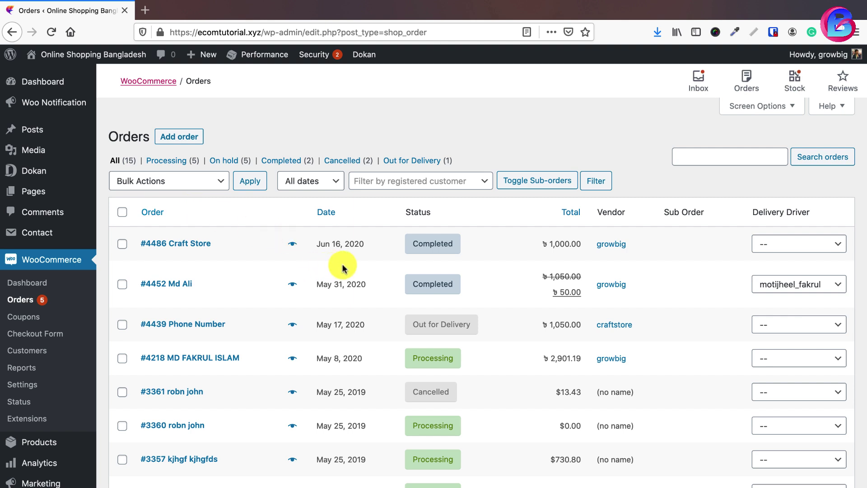
scroll(248, 265, "down", 2)
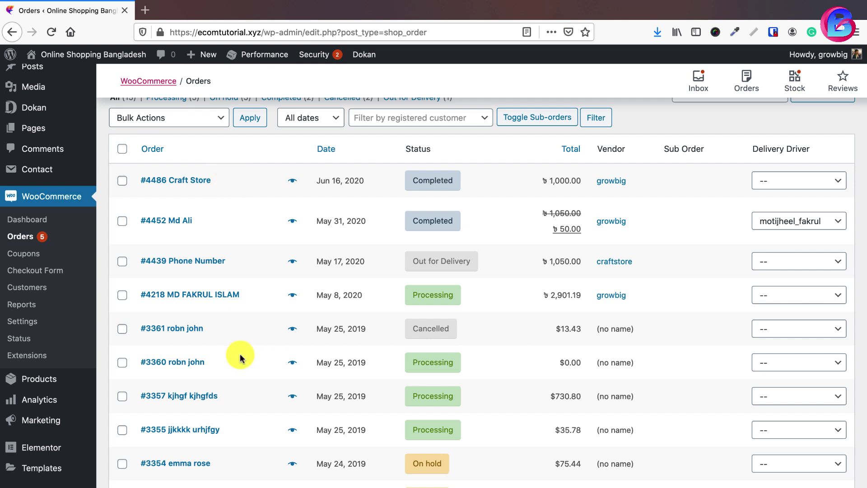
left_click(165, 185)
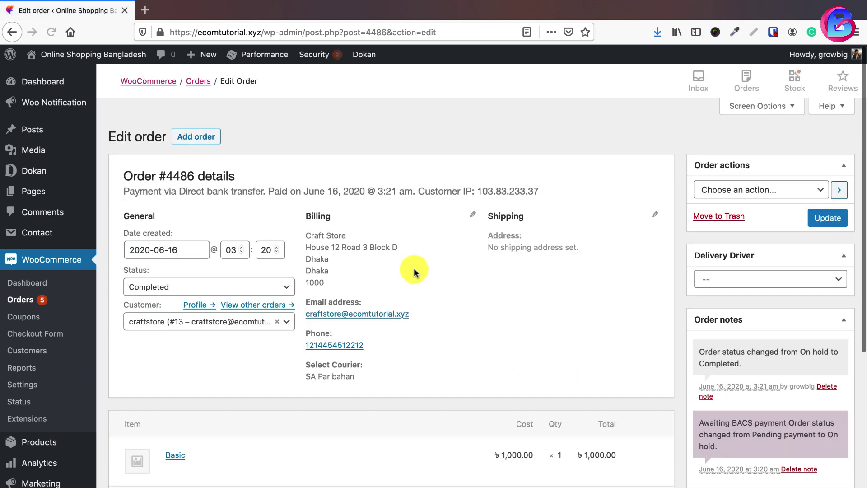
left_click_drag(315, 243, 310, 277)
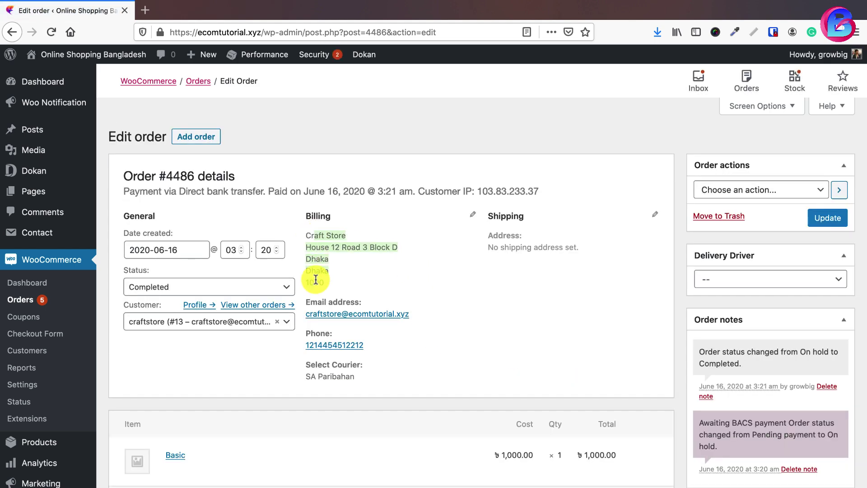
scroll(315, 271, "down", 2)
left_click(328, 308)
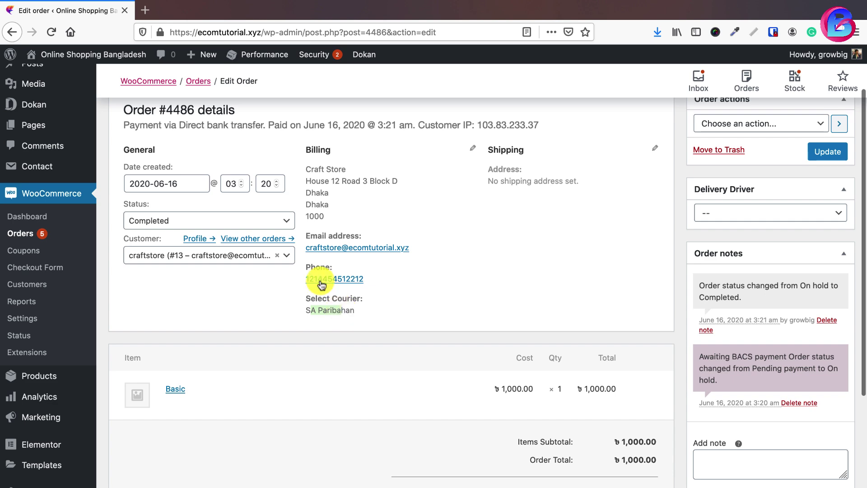
scroll(481, 287, "down", 4)
scroll(481, 283, "down", 2)
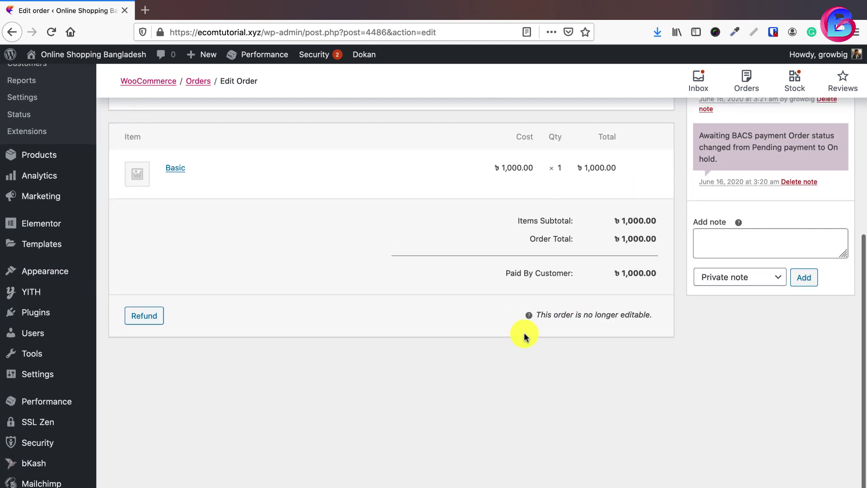
scroll(524, 334, "up", 7)
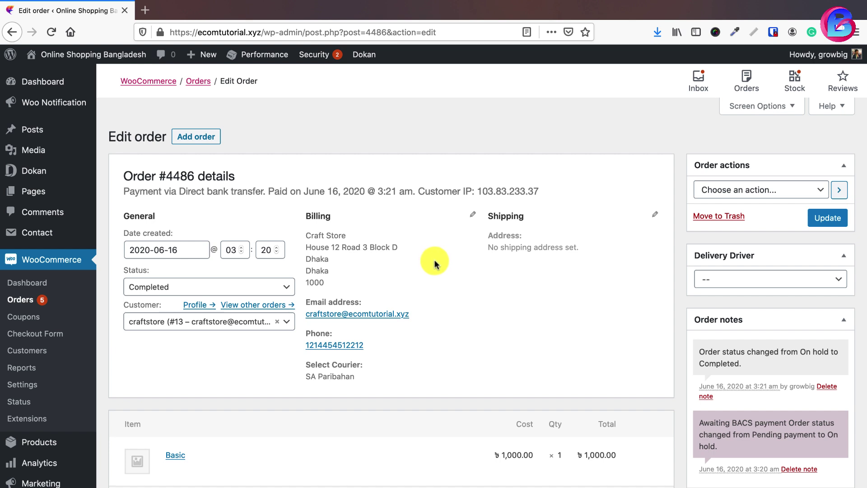
Start a new order with craftstore as the customer and clear the customer selection
left_click(195, 137)
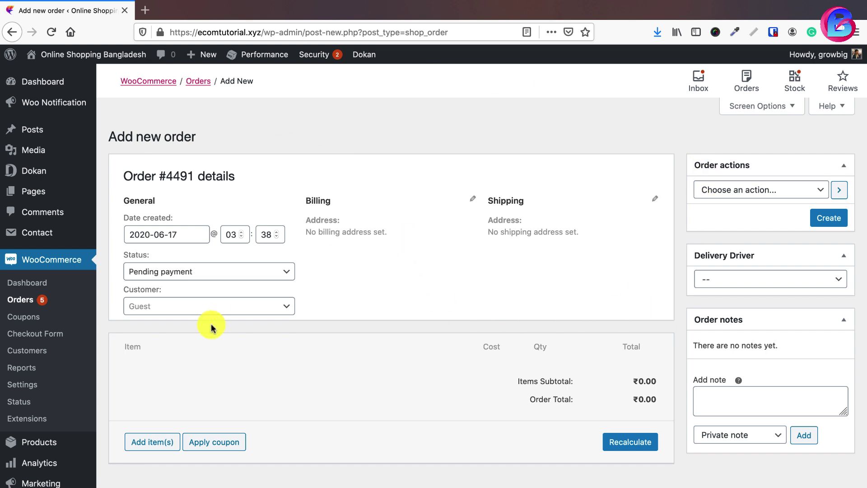
left_click(188, 309)
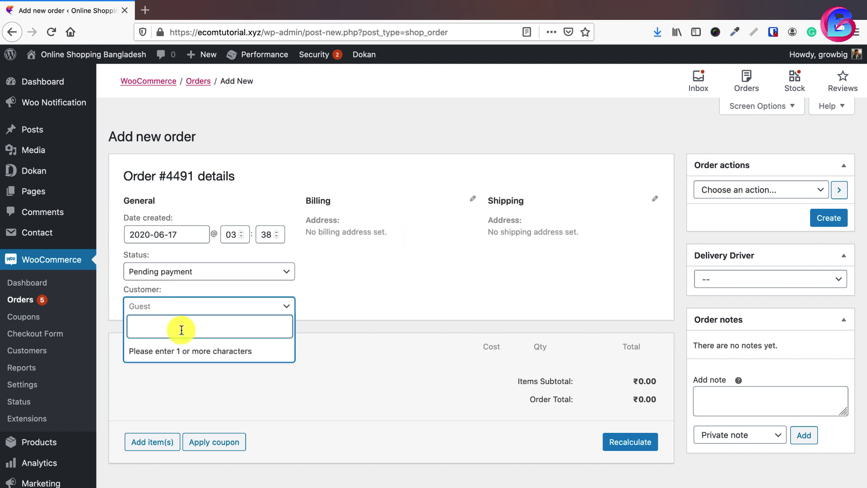
type("craftstore")
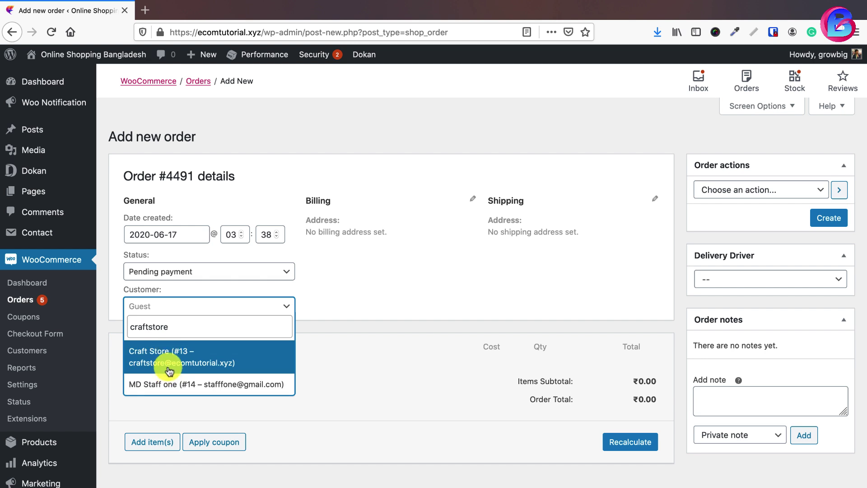
left_click(169, 368)
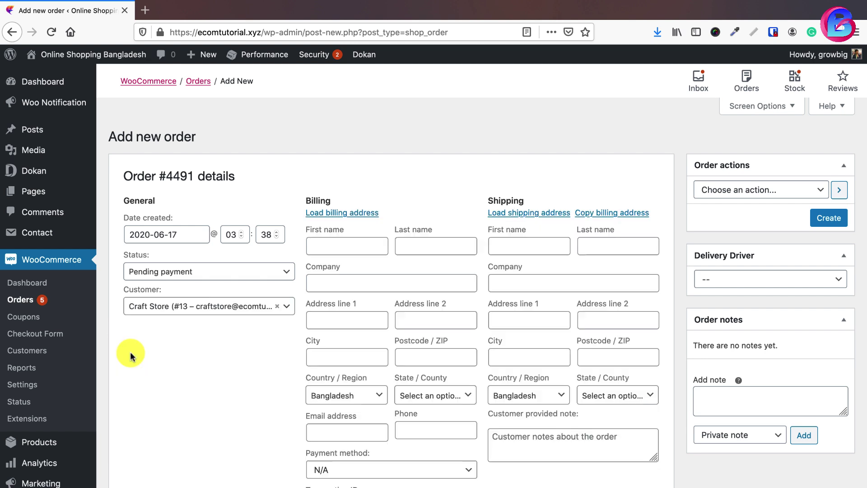
left_click(275, 311)
left_click(140, 307)
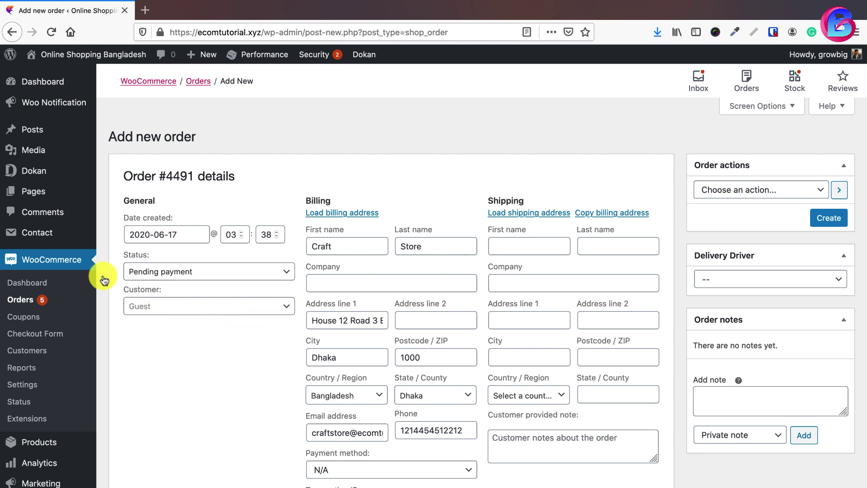
Open the WooCommerce settings in a new browser tab and switch to that tab
right_click(23, 385)
key("Down")
key("Return")
left_click(208, 10)
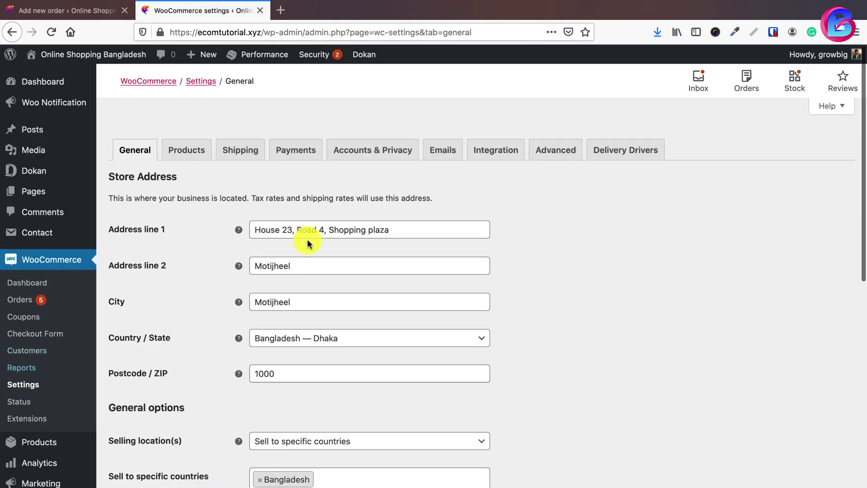
Review the guest checkout options in the Accounts & Privacy settings and close the settings tab
left_click(361, 151)
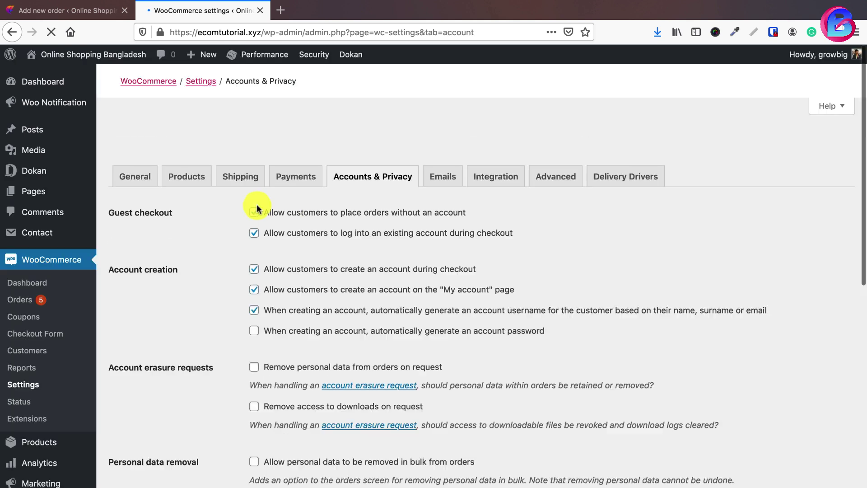
left_click_drag(107, 189, 168, 187)
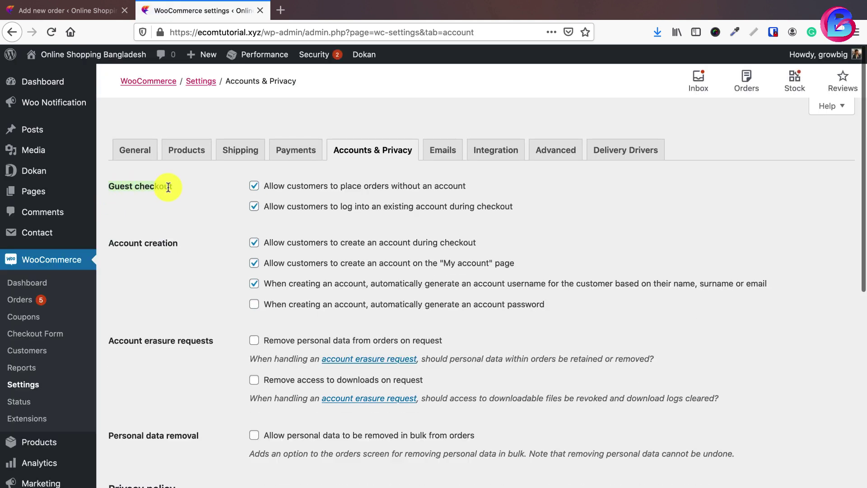
left_click(223, 208)
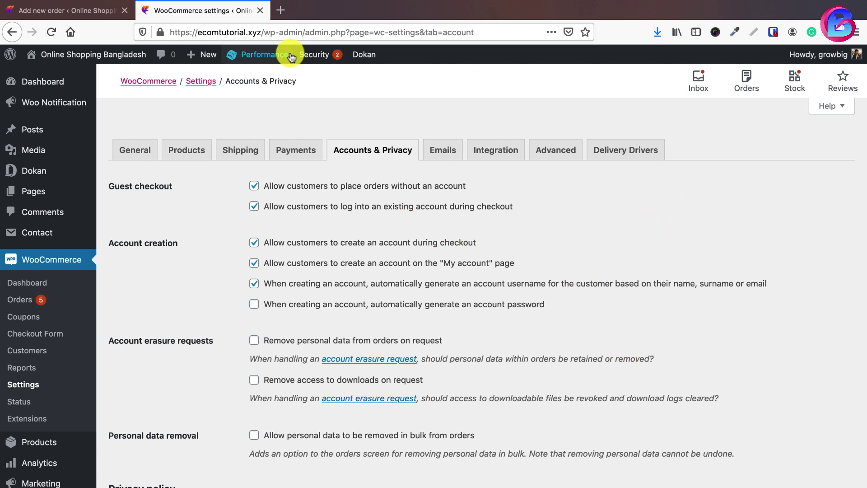
left_click(259, 11)
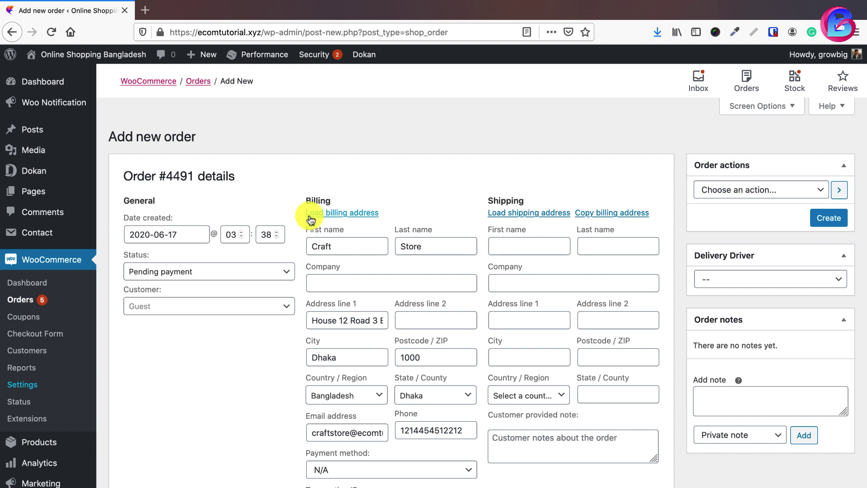
Assign the Craft Store customer to the new order and check its billing details
left_click(170, 307)
type("cra")
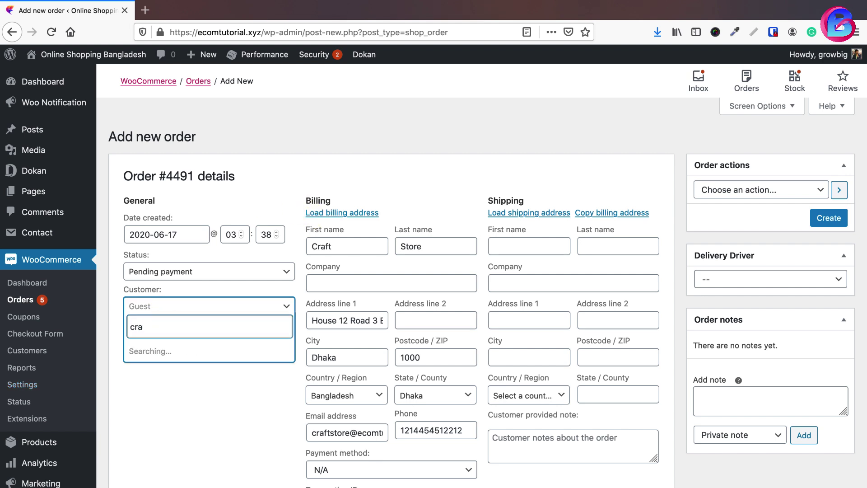
left_click(163, 350)
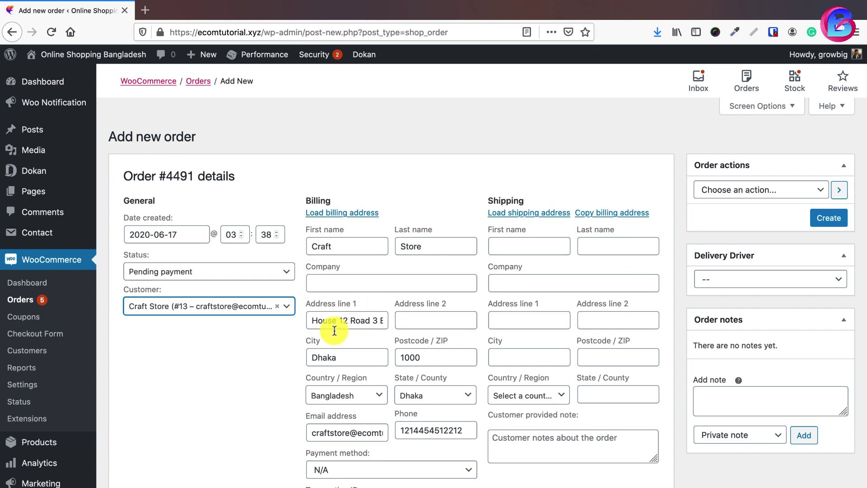
left_click(420, 430)
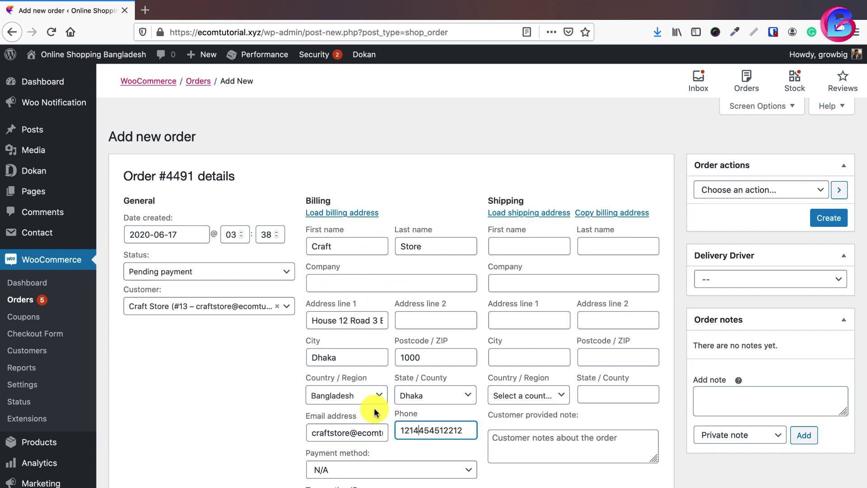
Choose Apple iPhone Retina 6s Plus 64GB (CD987654316) with quantity 2 as a product for the order
scroll(392, 384, "down", 1)
scroll(392, 384, "down", 5)
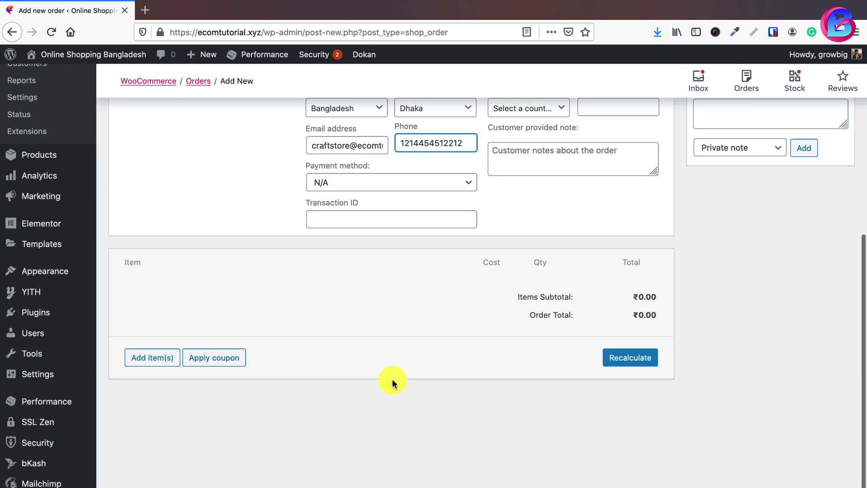
scroll(391, 378, "up", 1)
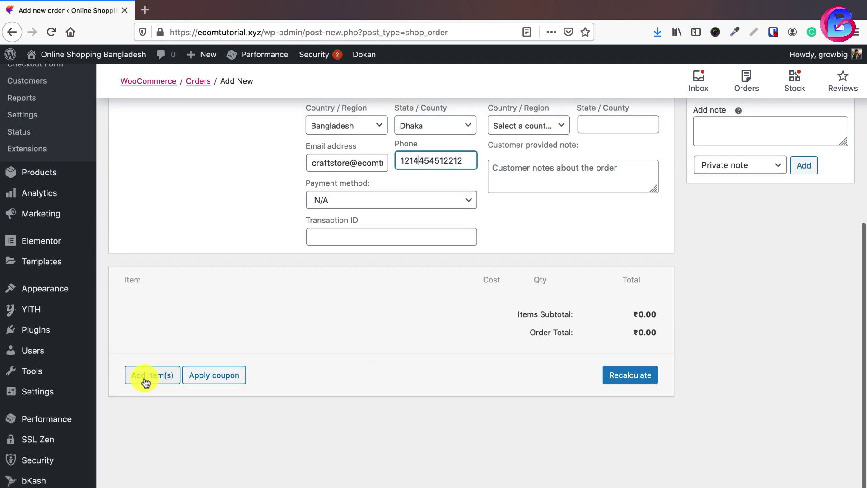
scroll(281, 429, "up", 3)
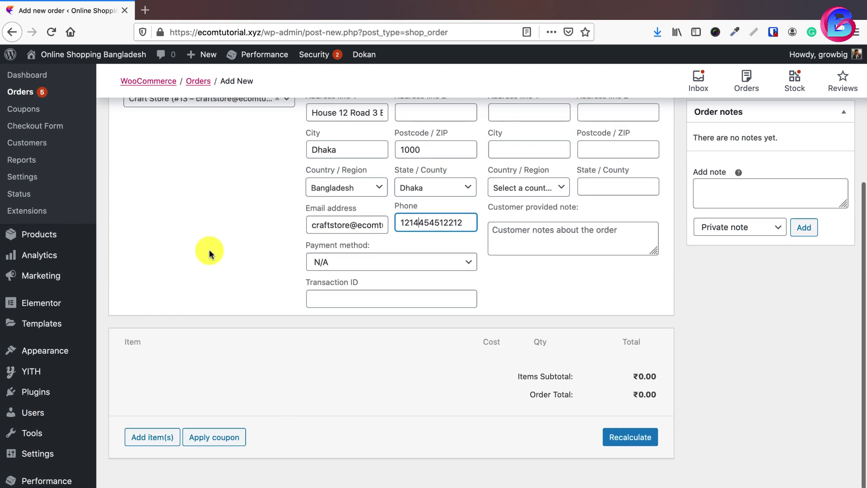
scroll(294, 373, "down", 2)
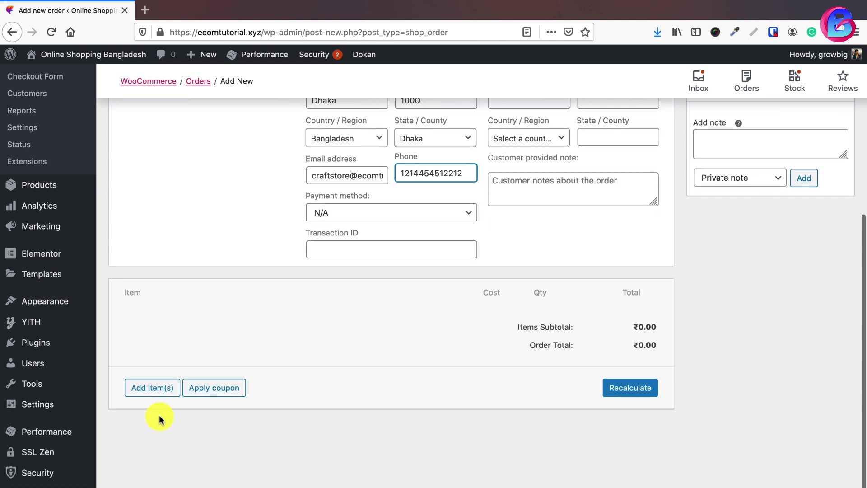
left_click(152, 387)
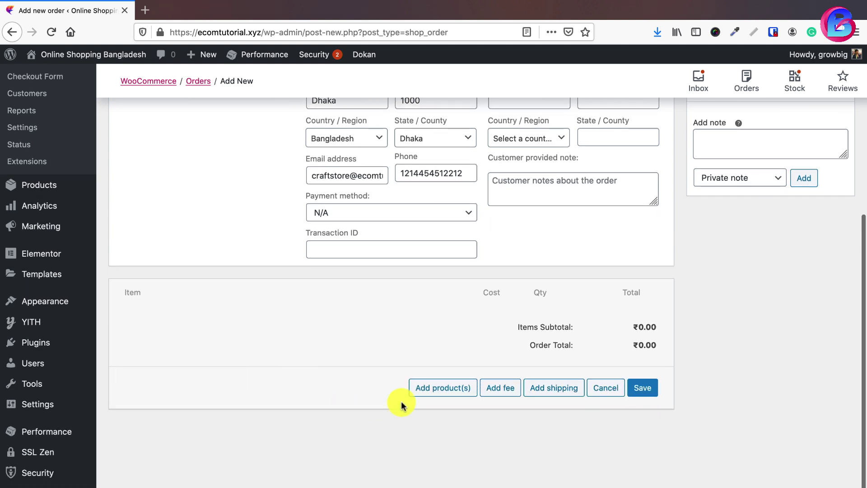
left_click(434, 395)
left_click(367, 305)
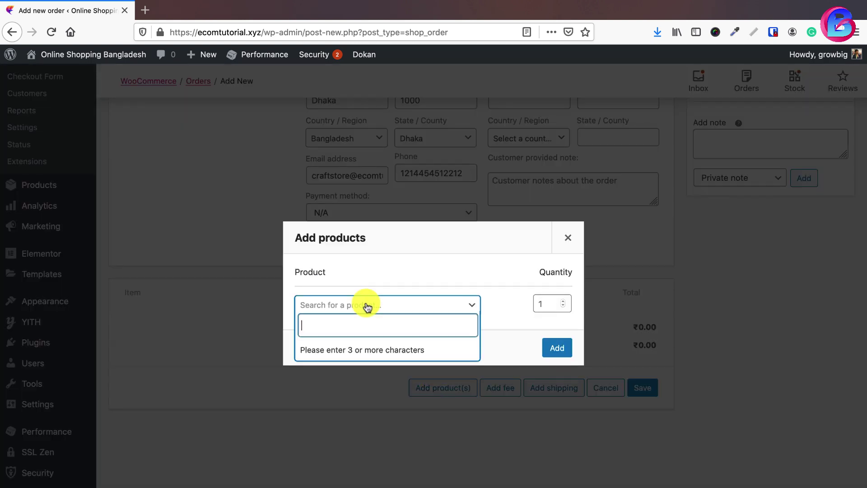
type("apple")
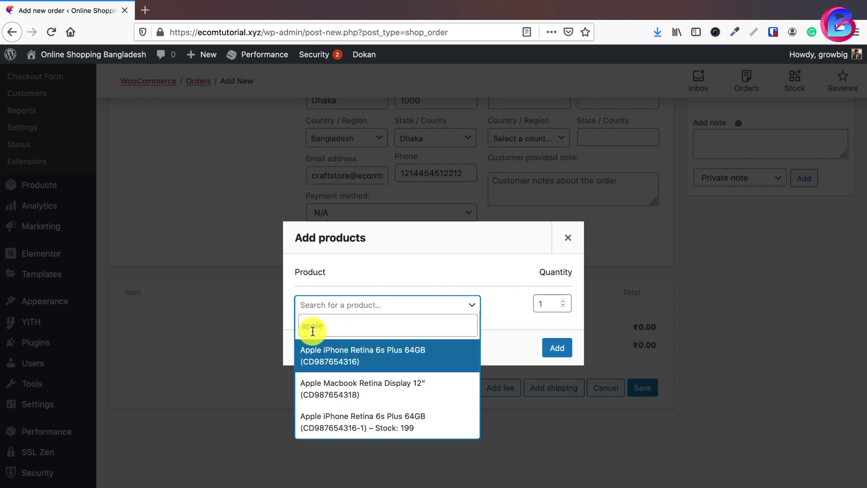
left_click(348, 355)
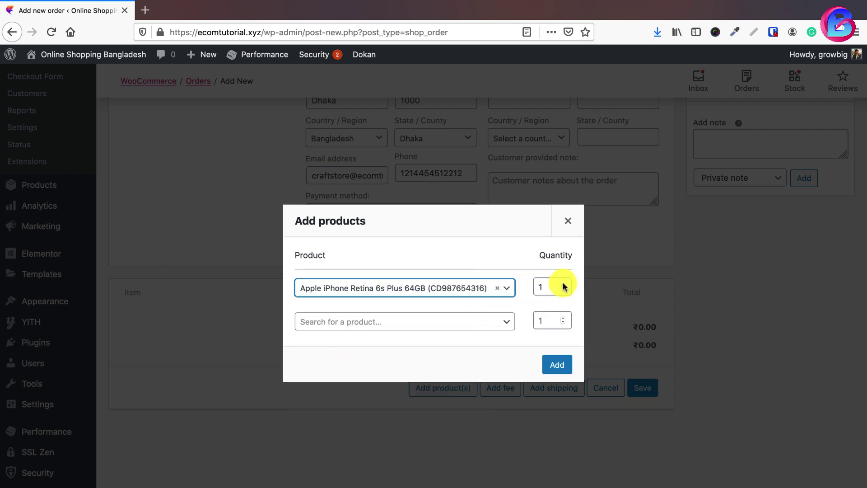
Choose DJI Phantom 4 Quadcopter Camera (MF990081234) with quantity 1 and add both products to the order
left_click(422, 323)
type("mar")
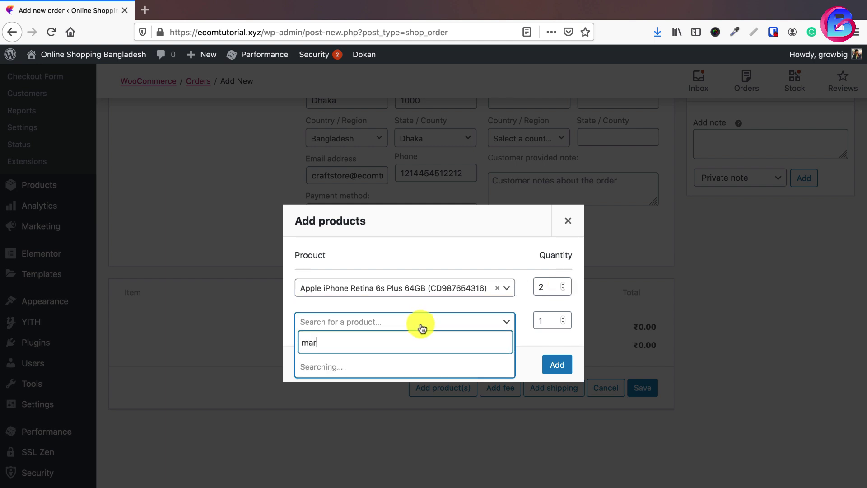
left_click(358, 375)
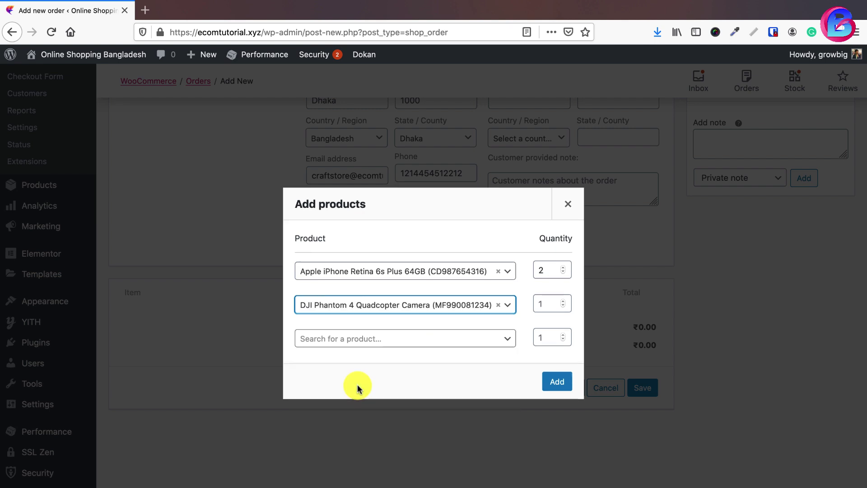
left_click(558, 383)
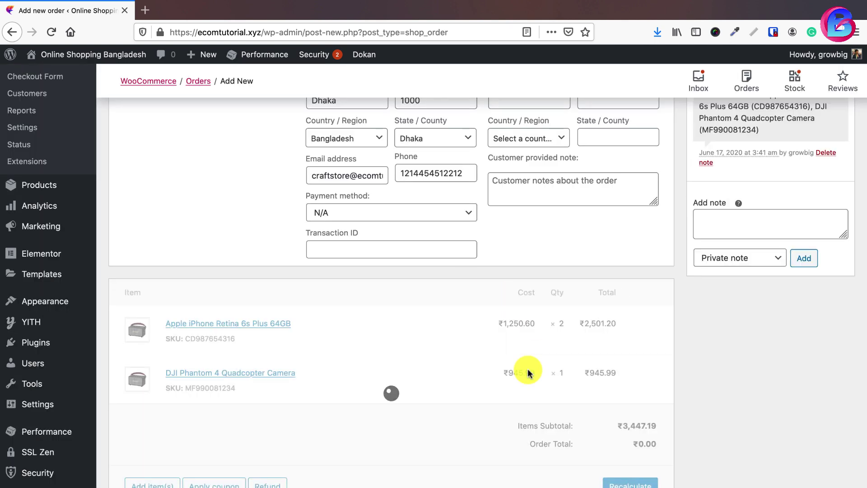
Look at the order's coupon code entry without applying one, and review the order's details and items
scroll(355, 373, "down", 1)
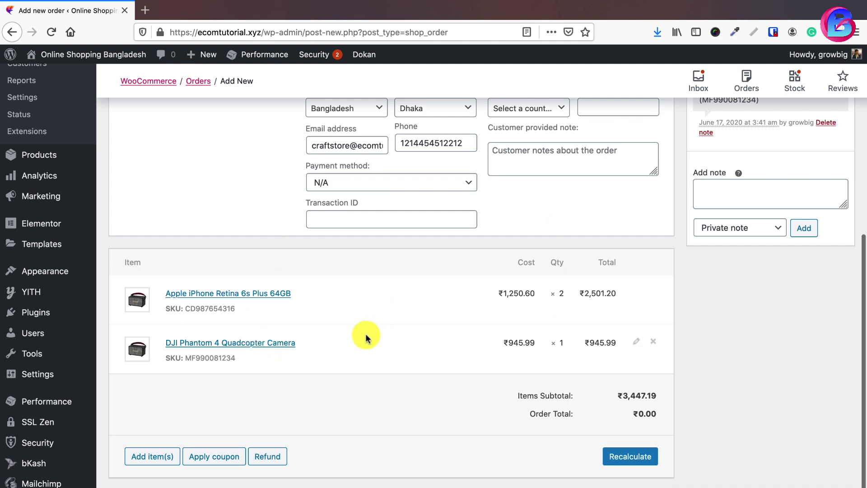
left_click(219, 455)
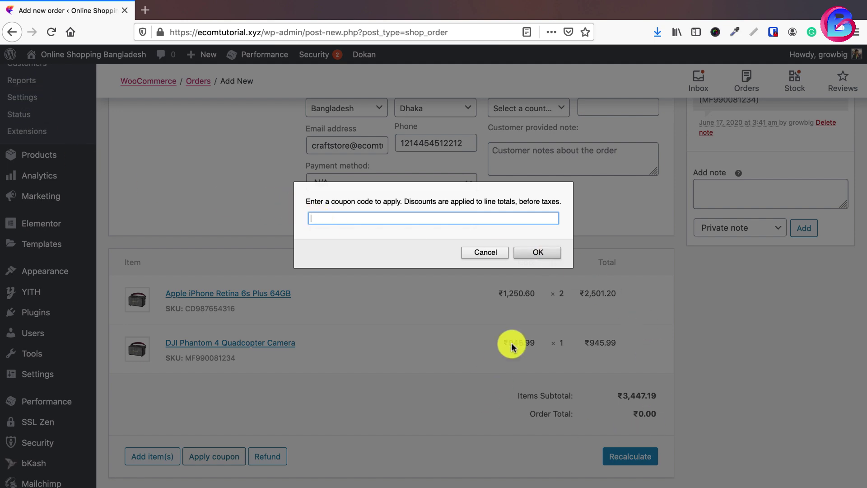
left_click(474, 252)
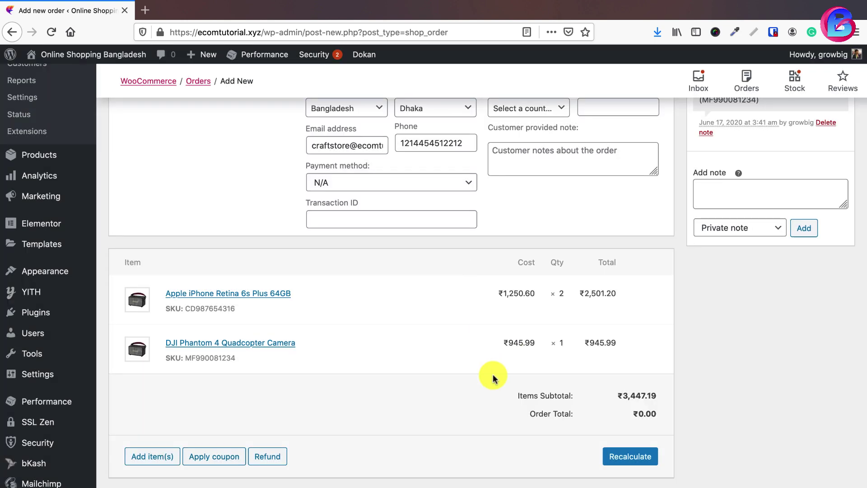
scroll(494, 373, "up", 6)
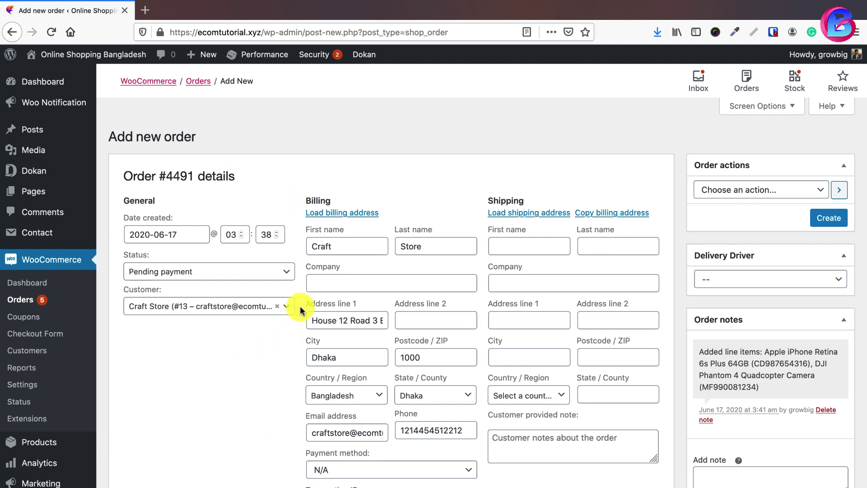
scroll(299, 311, "down", 6)
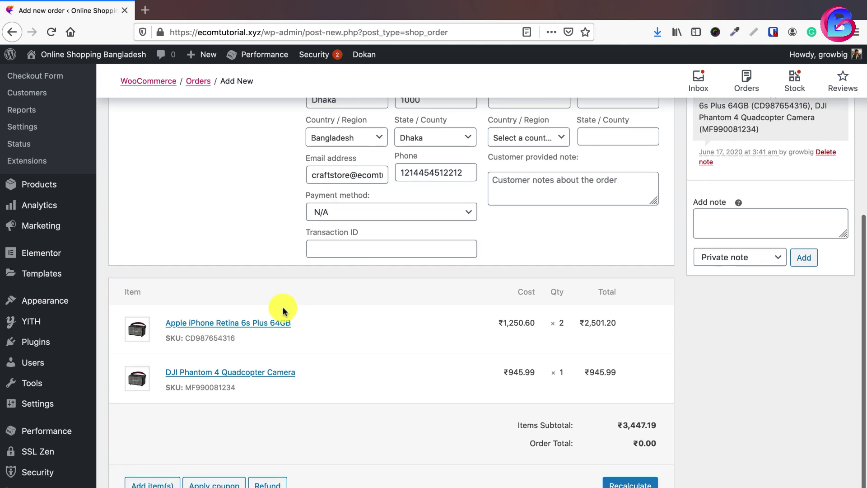
Open the form for adding a new user and set the role to Vendor
mouse_move(40, 339)
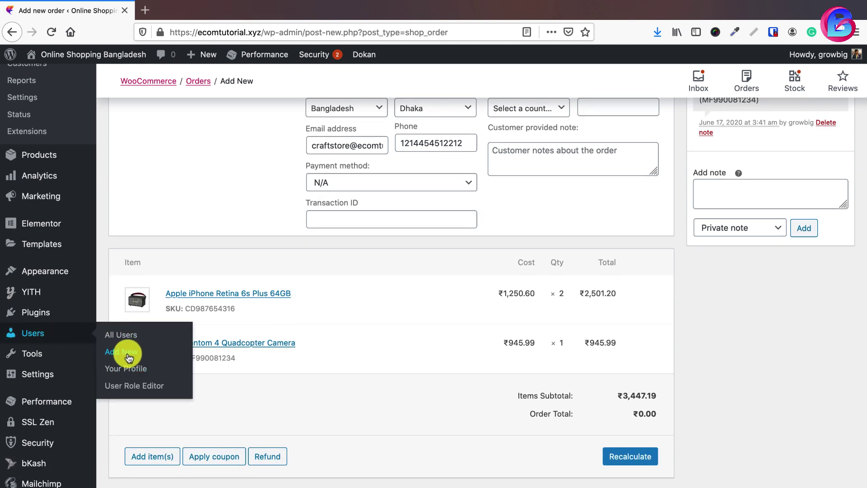
mouse_move(58, 352)
left_click(118, 335)
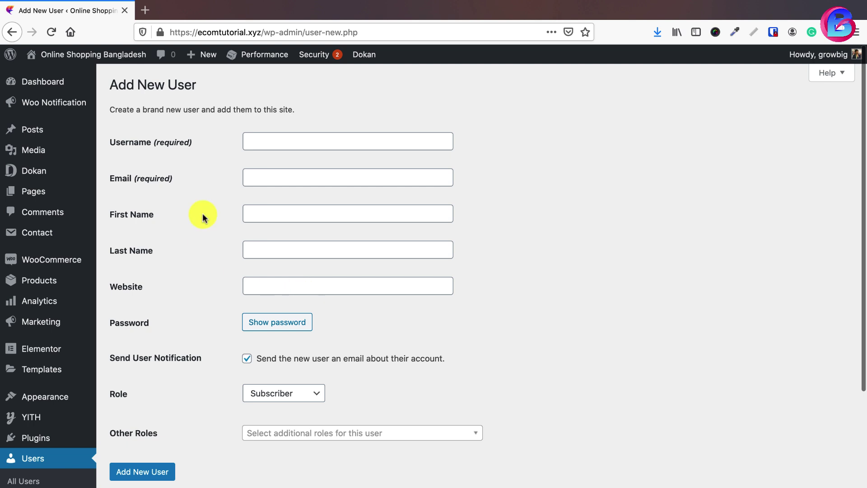
left_click(286, 400)
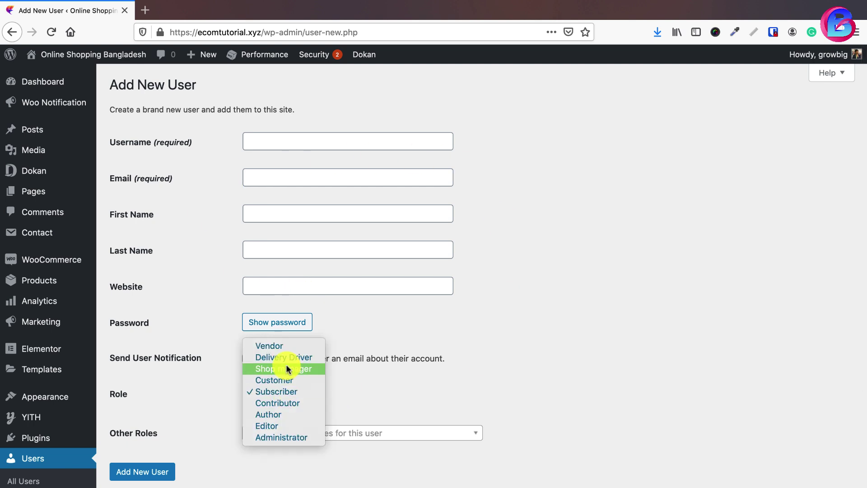
left_click(272, 345)
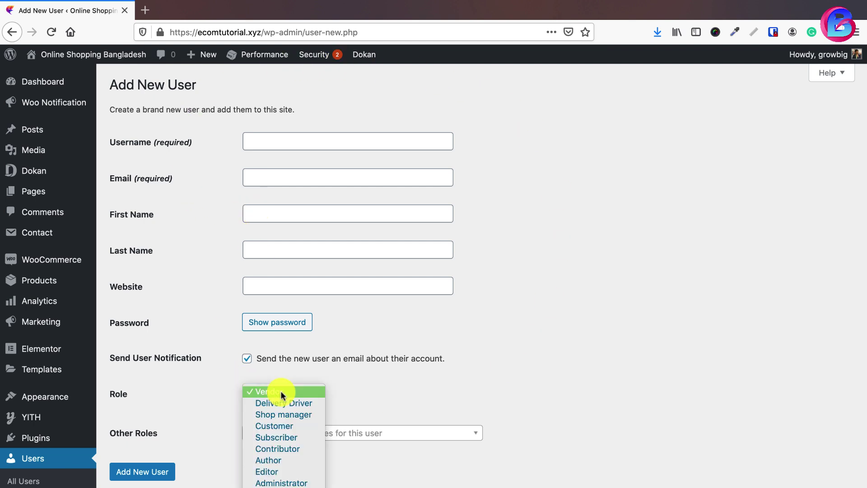
left_click(312, 395)
left_click(466, 346)
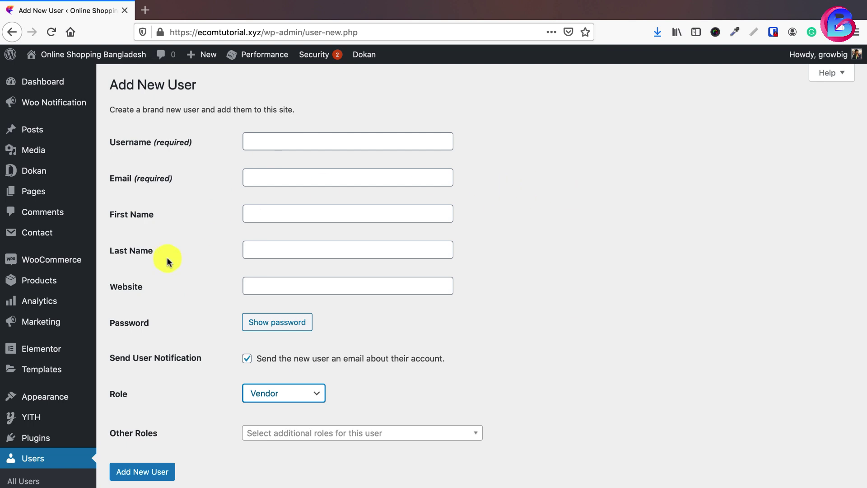
Open the revenue analytics and decline updating the saved login
left_click(42, 304)
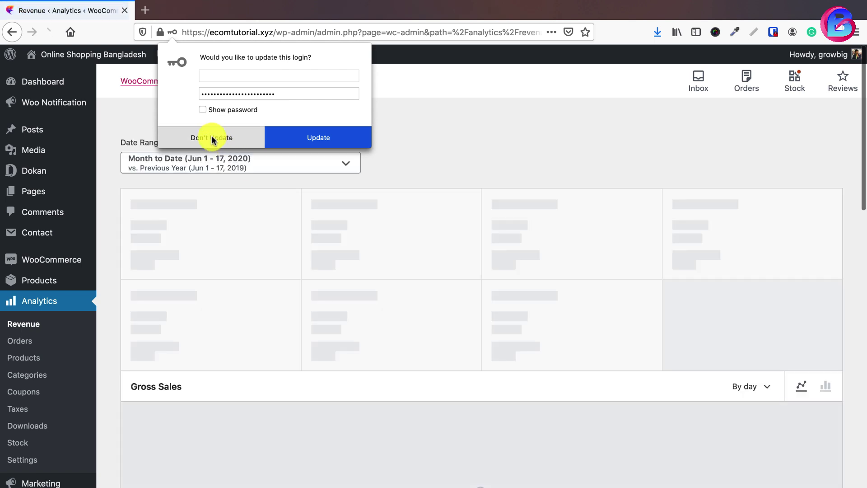
left_click(213, 138)
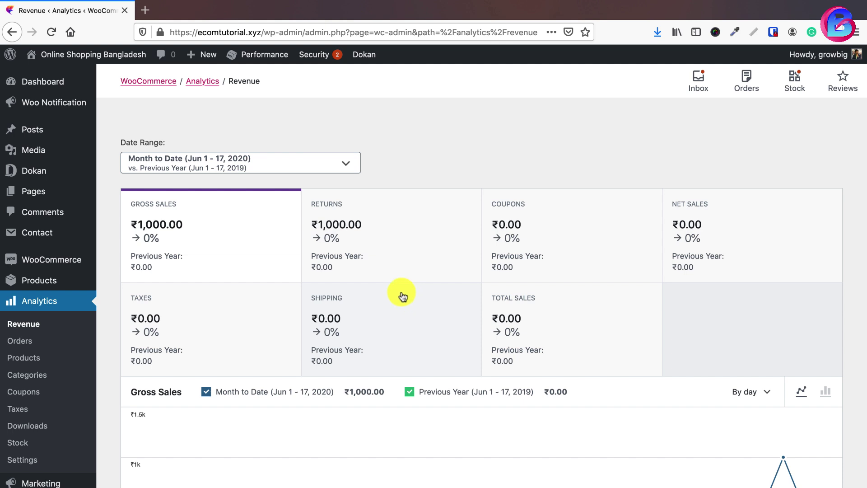
Open craftstore's published Korea Long Sofa Fabric In Blue Navy Color product for editing from the product list
mouse_move(42, 280)
left_click(125, 288)
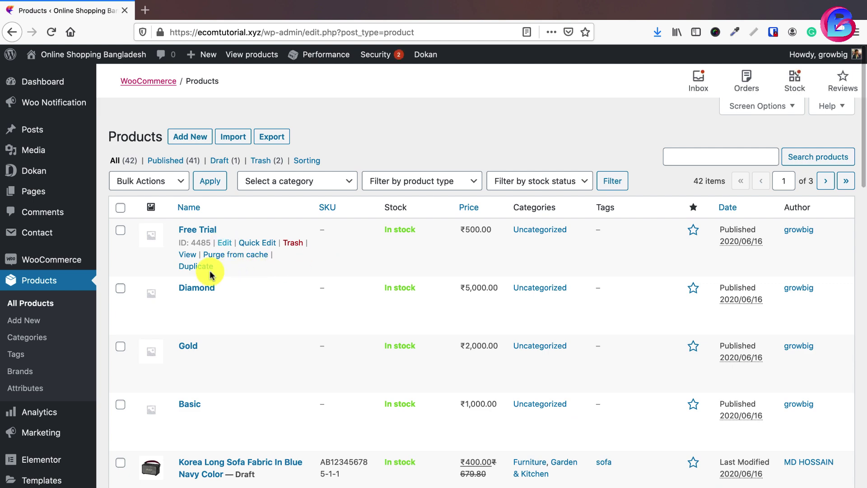
scroll(214, 316, "down", 5)
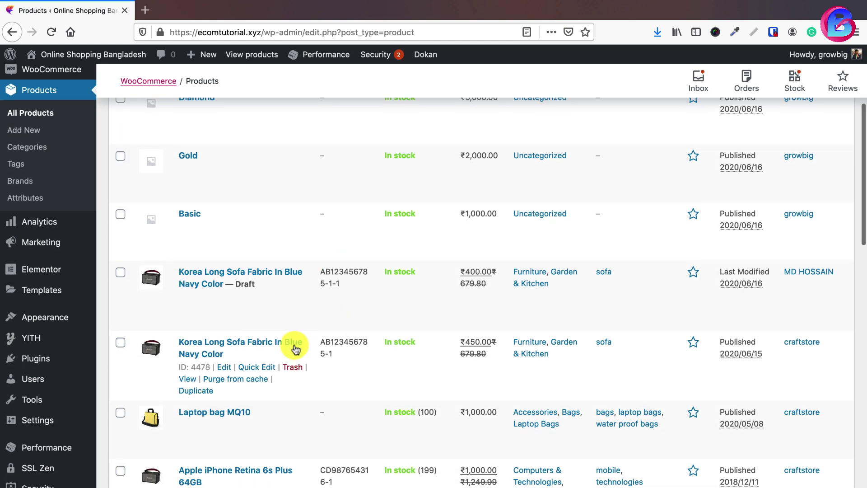
scroll(255, 277, "down", 1)
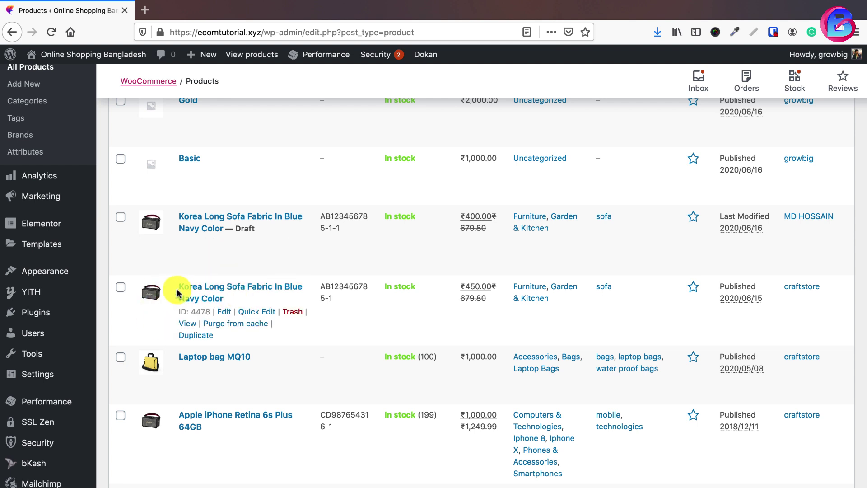
left_click(223, 315)
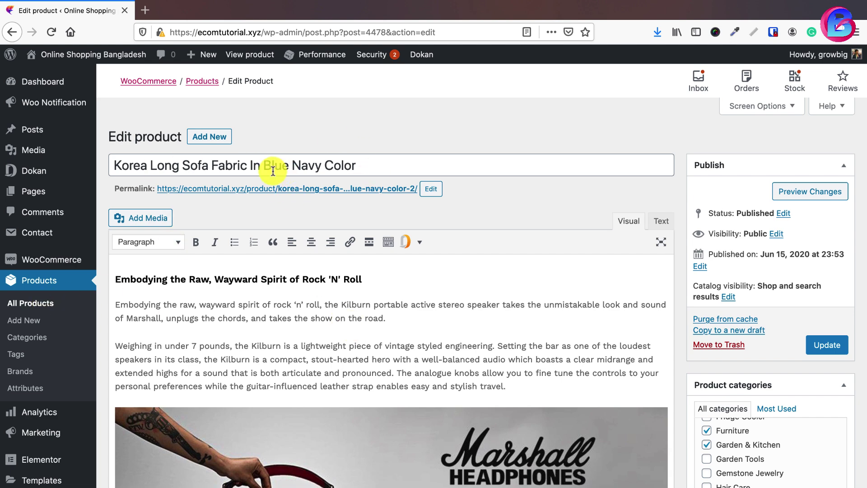
Review the product's title, description, categories and tags without changing them
left_click(361, 166)
left_click(343, 302)
scroll(346, 316, "down", 5)
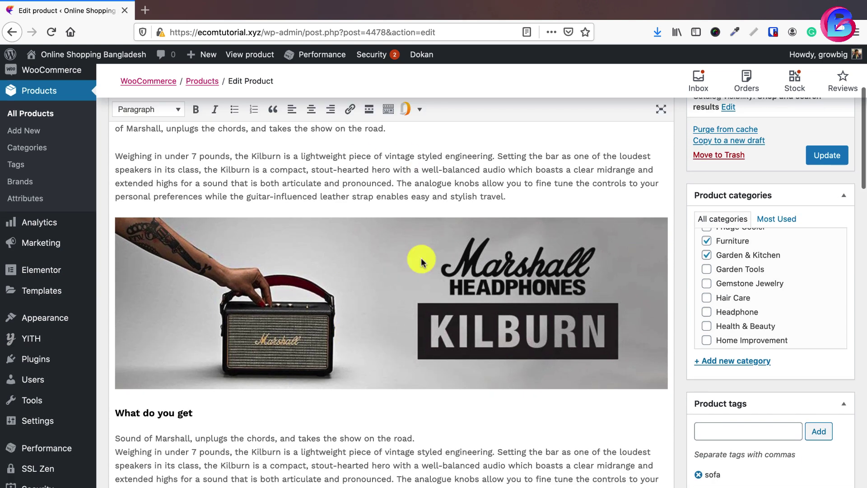
scroll(718, 298, "up", 3)
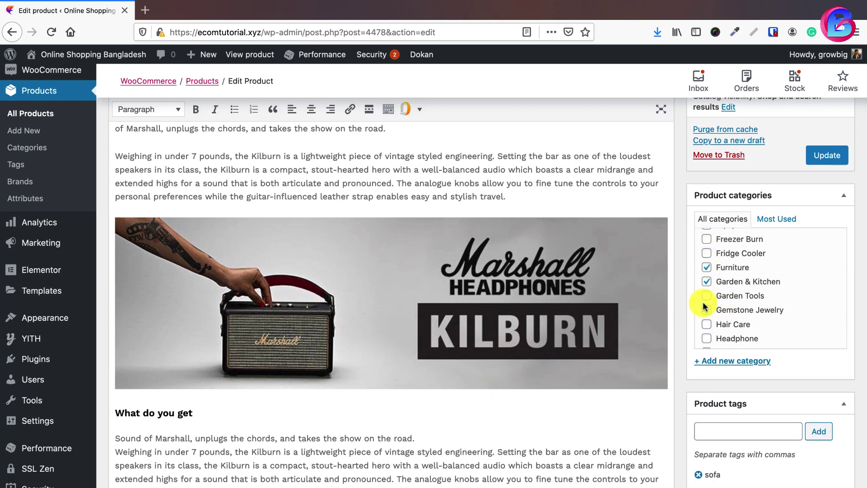
left_click(707, 267)
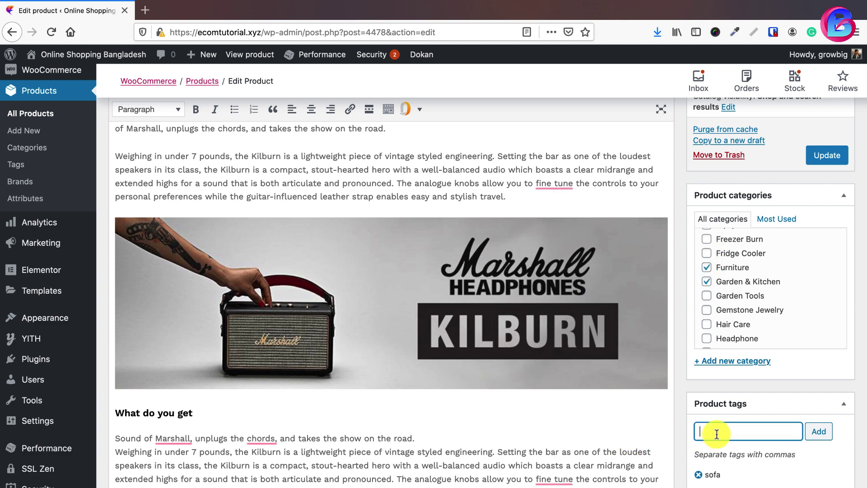
Review the product's general pricing data and open the Frequently Bought Together product search without choosing a product
scroll(406, 348, "down", 15)
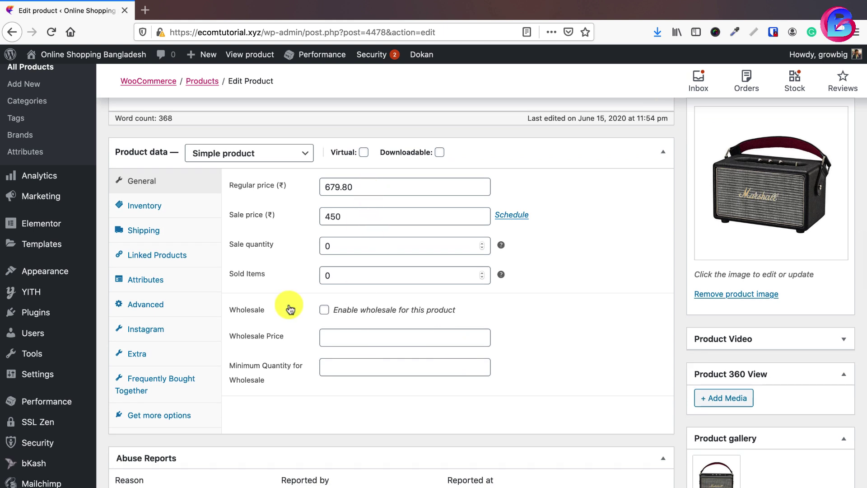
left_click(166, 388)
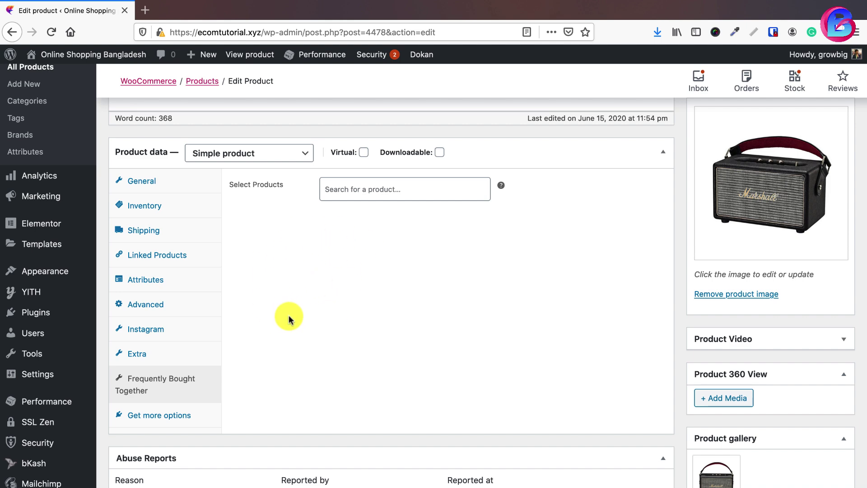
scroll(287, 319, "up", 2)
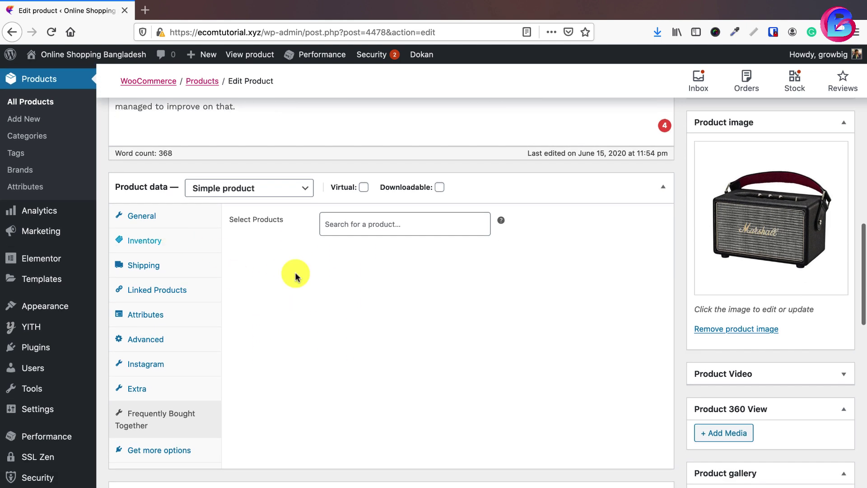
scroll(362, 292, "up", 10)
scroll(310, 316, "down", 10)
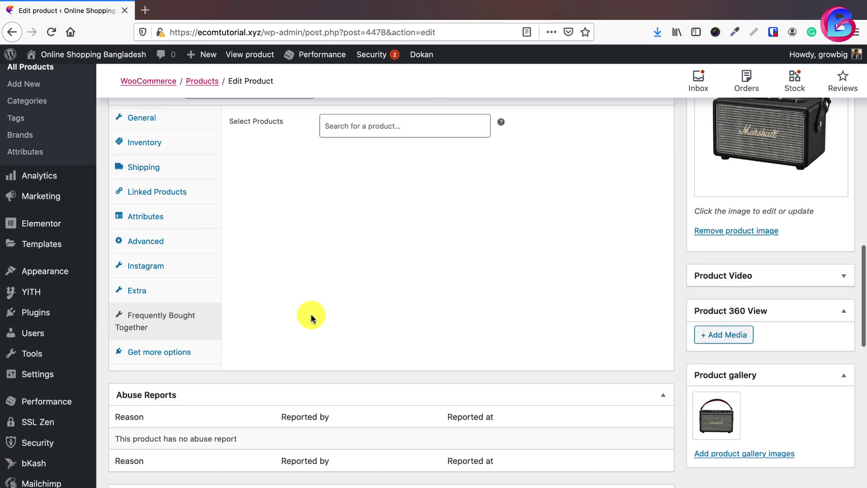
scroll(271, 321, "up", 3)
scroll(316, 298, "up", 2)
left_click(351, 218)
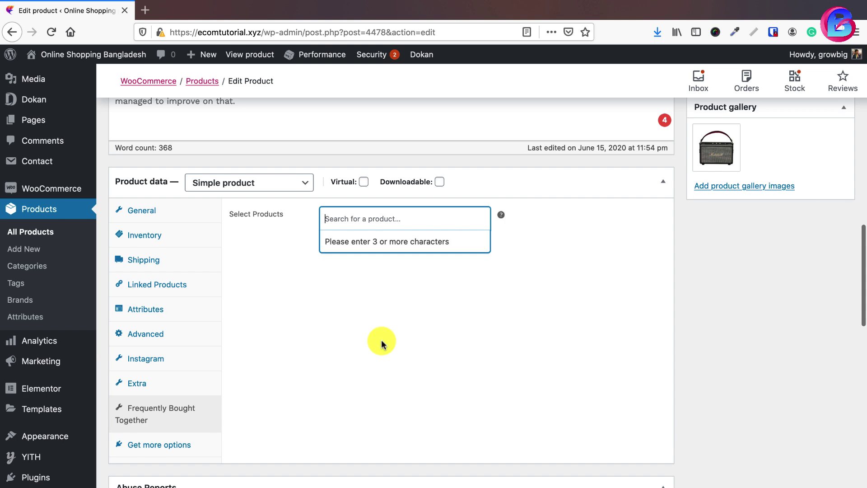
scroll(381, 343, "up", 5)
scroll(381, 265, "down", 5)
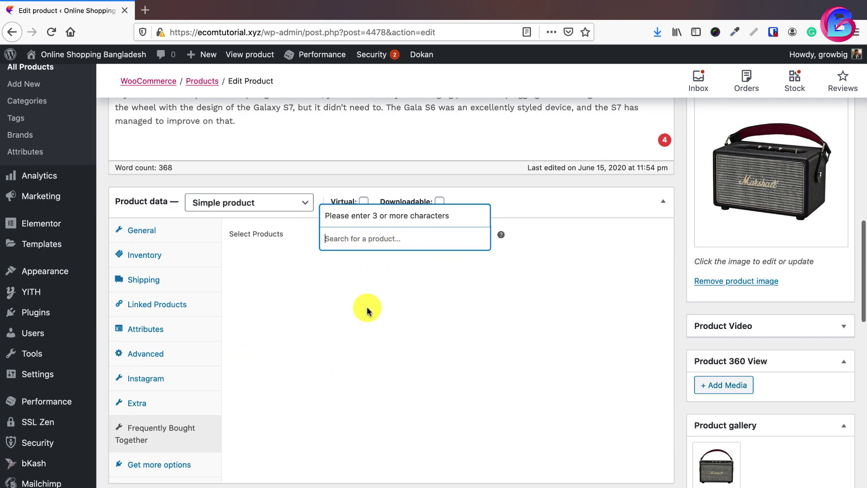
scroll(371, 311, "up", 6)
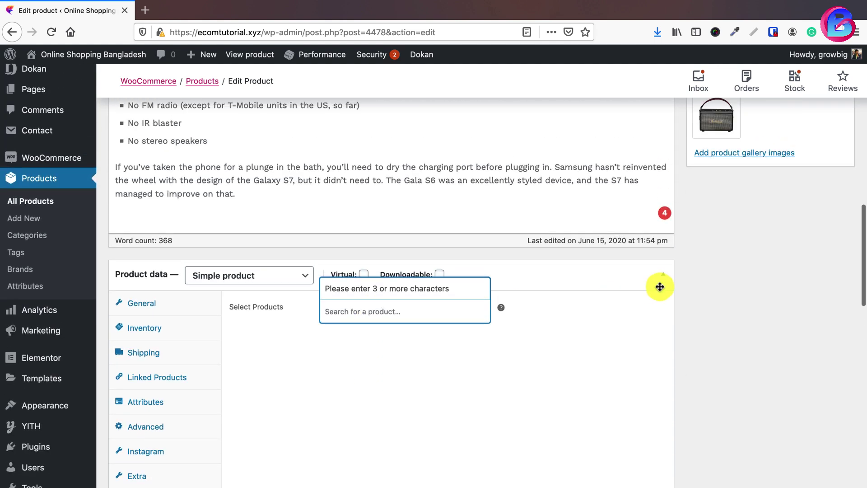
Examine the product's image, product data sections, abuse reports and vendor assignment
scroll(713, 313, "up", 5)
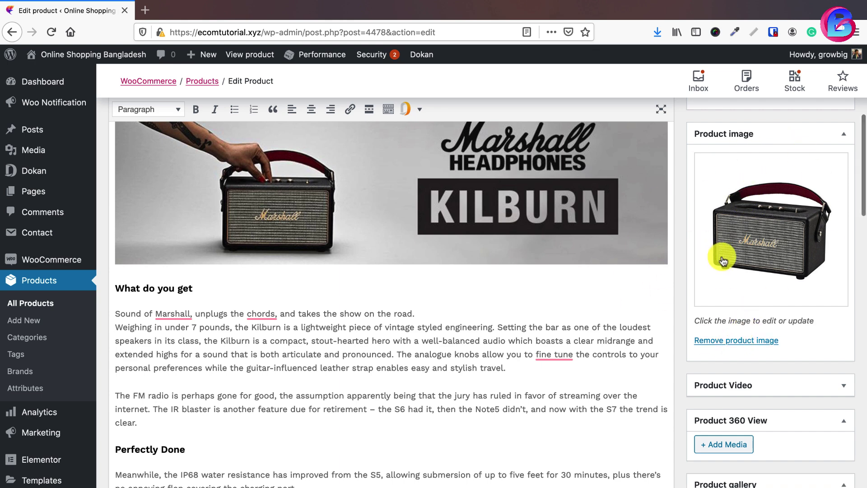
scroll(723, 261, "down", 3)
scroll(560, 397, "down", 10)
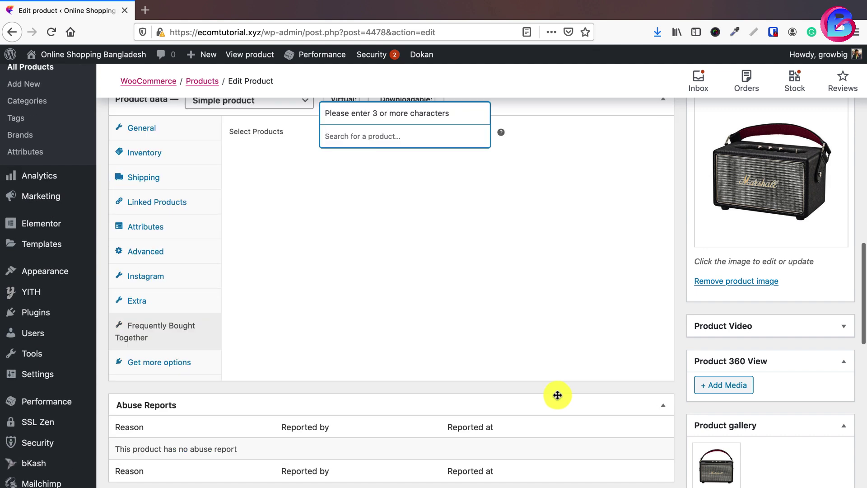
scroll(558, 396, "down", 5)
scroll(270, 271, "up", 1)
scroll(286, 284, "up", 1)
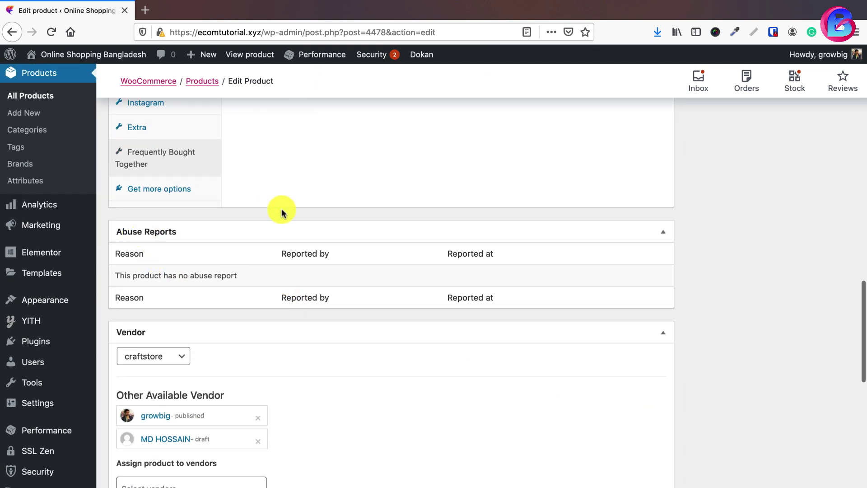
scroll(181, 275, "up", 3)
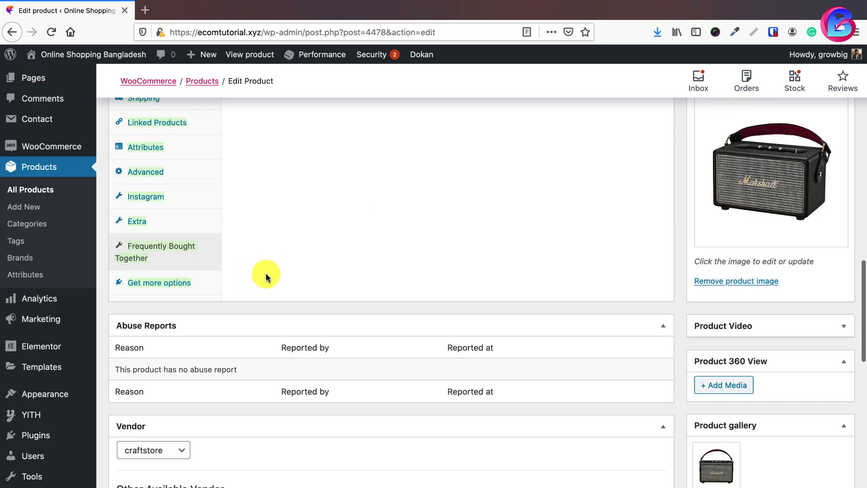
scroll(266, 364, "down", 5)
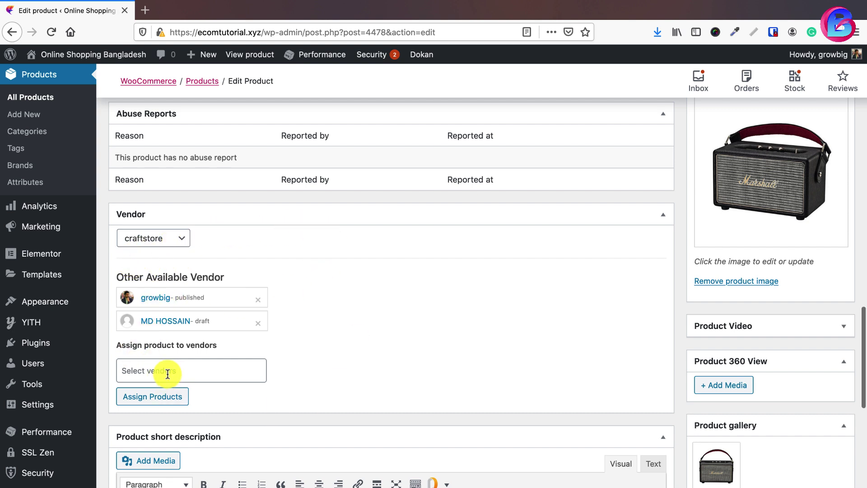
Remove the vendor with the draft copy from the product's other available vendors, confirming the permanent deletion
left_click(167, 374)
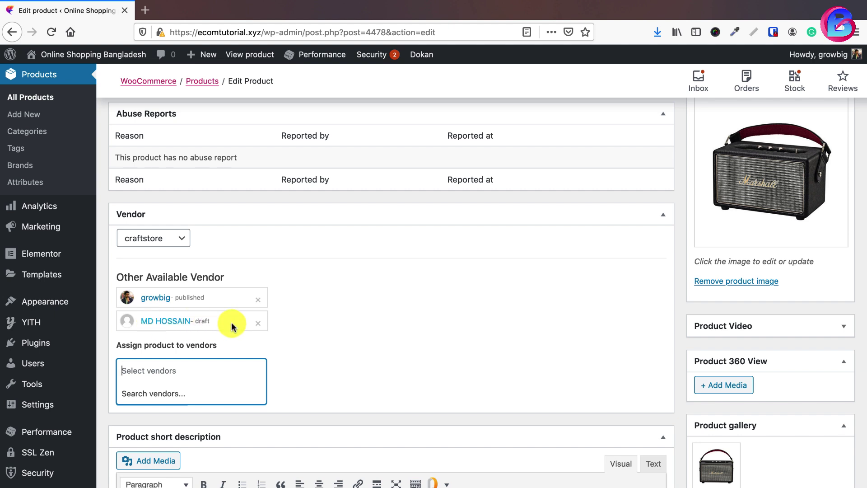
left_click(258, 323)
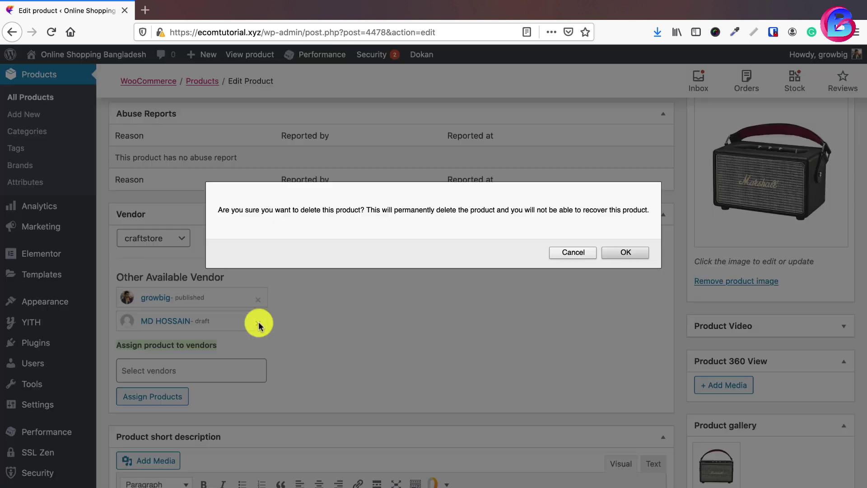
left_click(634, 260)
scroll(397, 379, "up", 5)
scroll(381, 362, "down", 8)
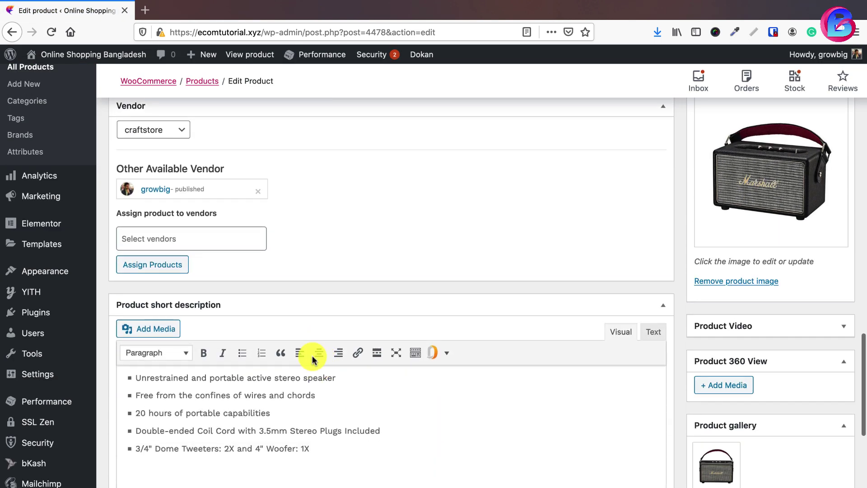
Search the vendors for "fashion", select the matching vendor and assign the product to them
left_click(201, 241)
type("cr")
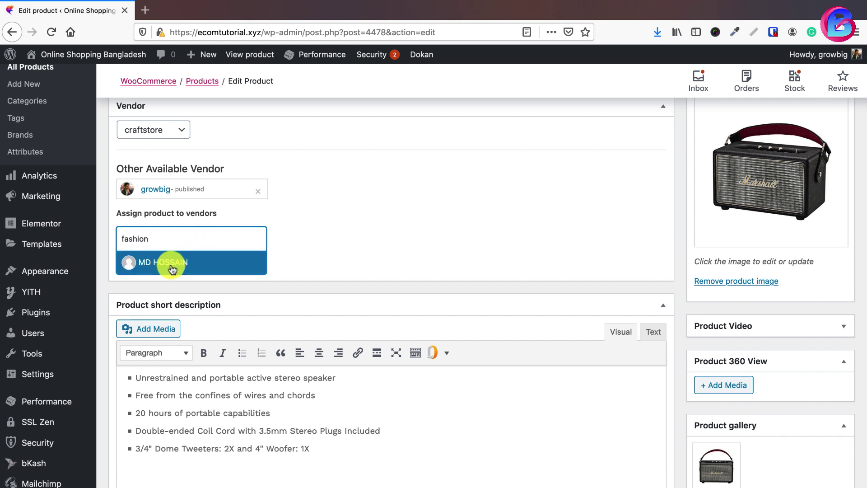
left_click(172, 269)
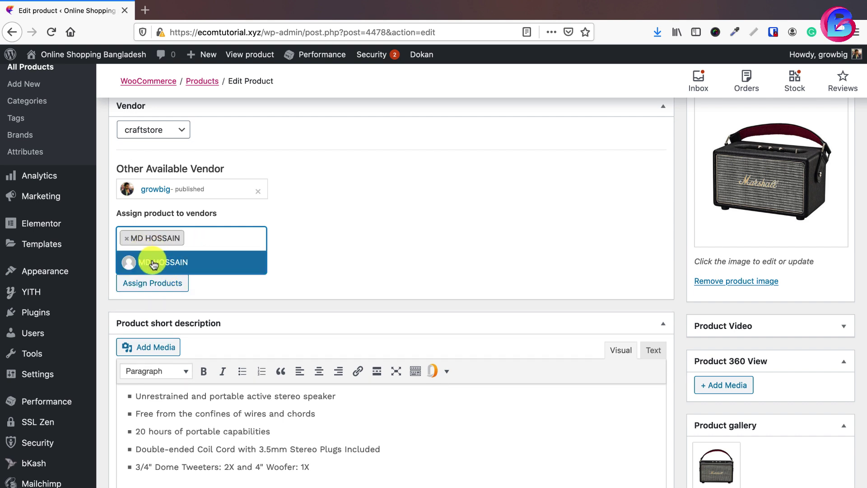
left_click(206, 240)
left_click(203, 246)
left_click(194, 237)
left_click(144, 289)
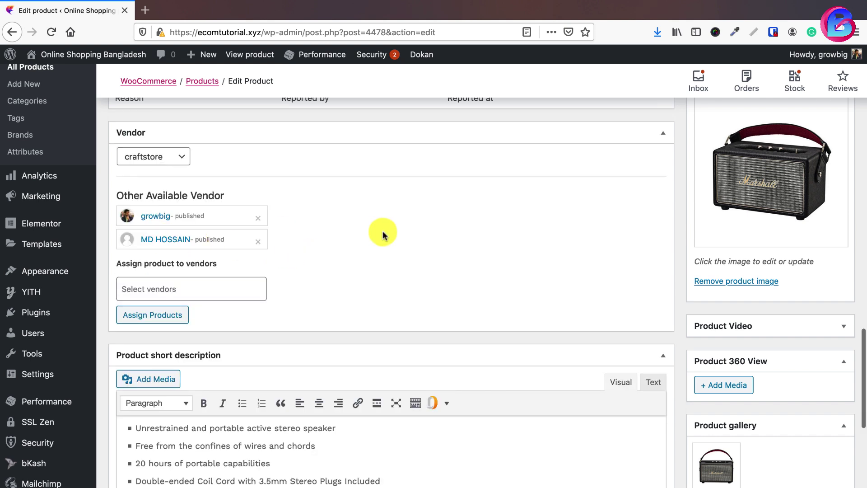
Review the product's short description, reviews and features description, and return to the list of all products
scroll(393, 228, "up", 5)
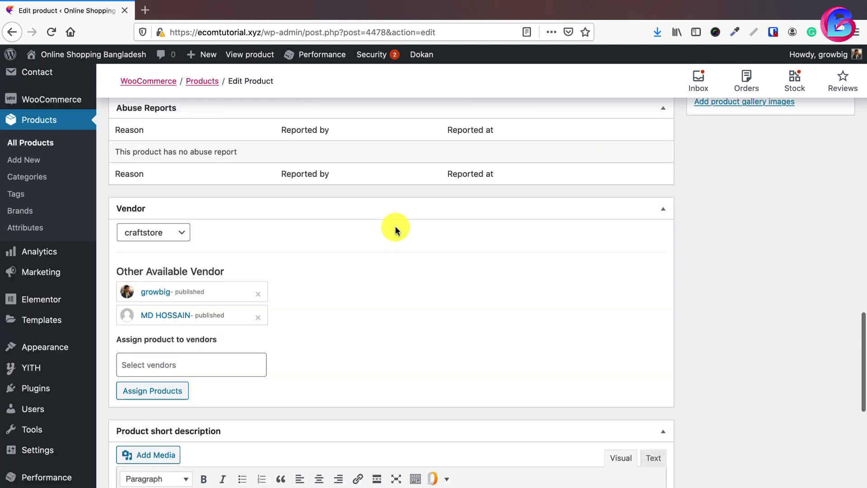
scroll(340, 291, "down", 10)
scroll(340, 290, "up", 3)
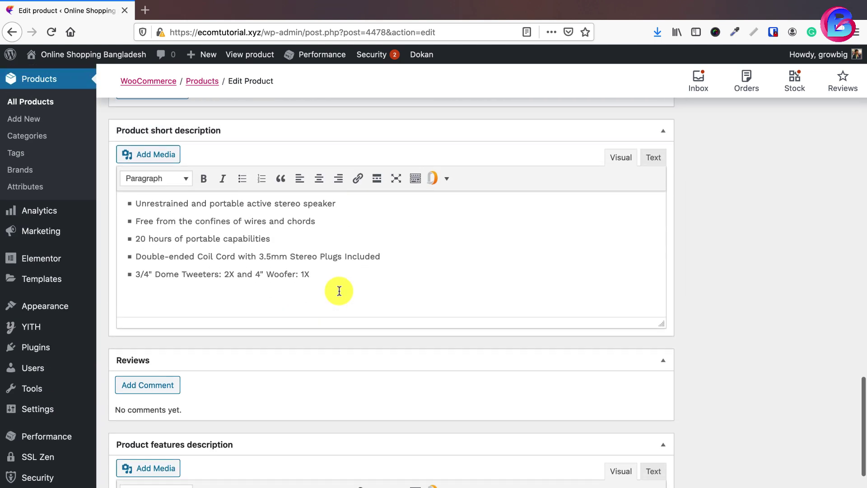
left_click(327, 315)
scroll(323, 318, "down", 4)
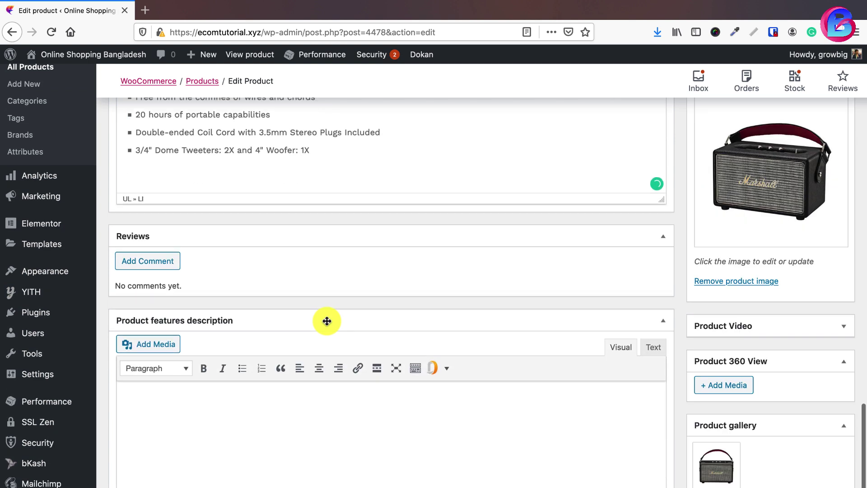
scroll(315, 288, "down", 4)
left_click(253, 271)
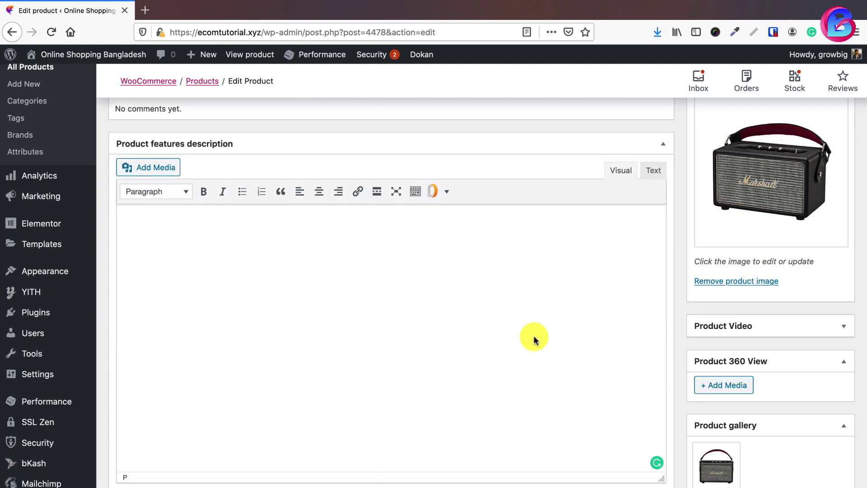
scroll(432, 259, "up", 15)
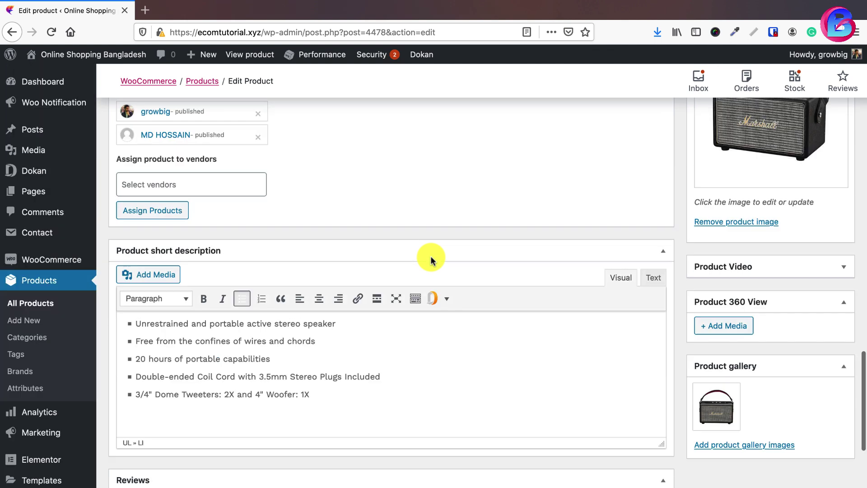
left_click(34, 306)
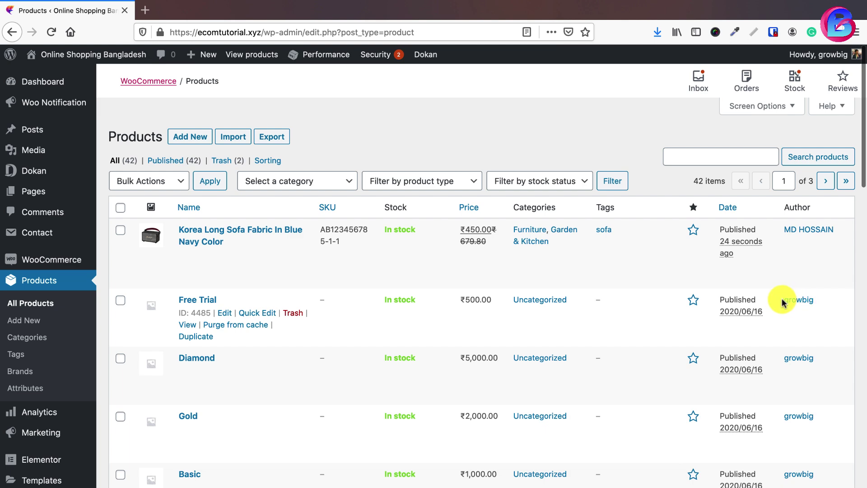
Quick-edit the Free Trial product and change its vendor to craftstore
left_click(244, 317)
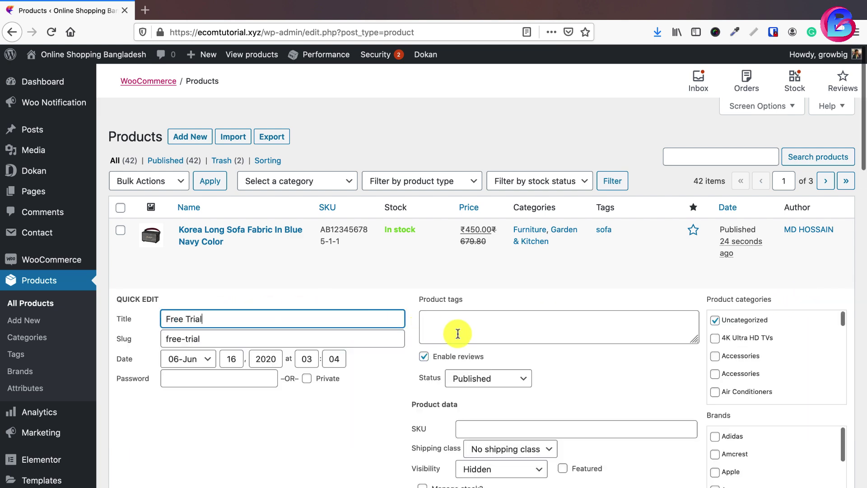
scroll(457, 331, "down", 5)
left_click(485, 327)
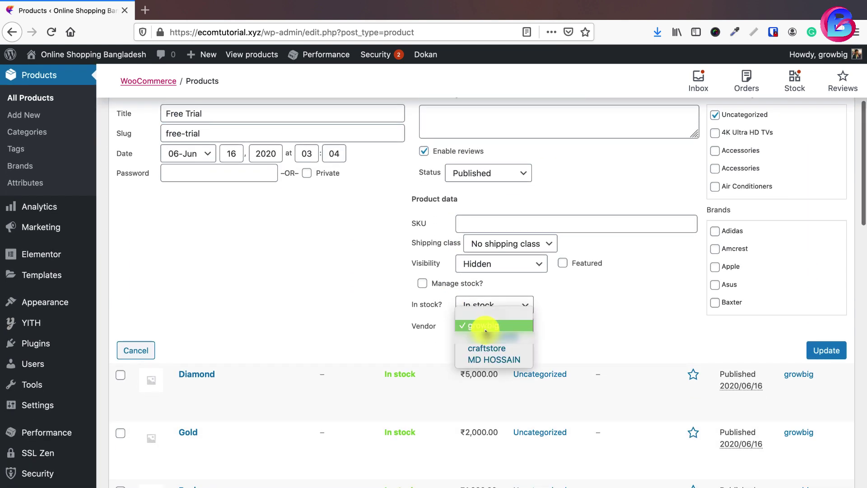
left_click(512, 343)
left_click(823, 352)
scroll(549, 349, "up", 5)
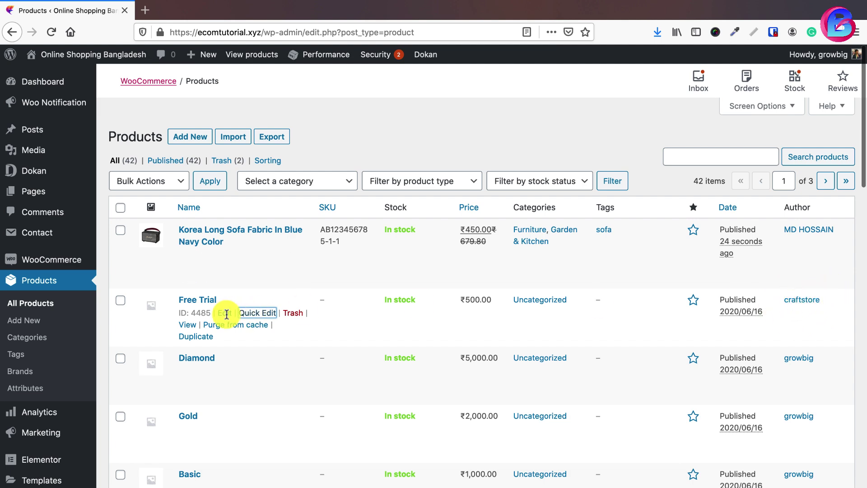
Quick-edit the Free Trial product again and set its vendor back to growbig
left_click(252, 319)
scroll(519, 397, "down", 3)
left_click(503, 404)
left_click(495, 383)
left_click(827, 426)
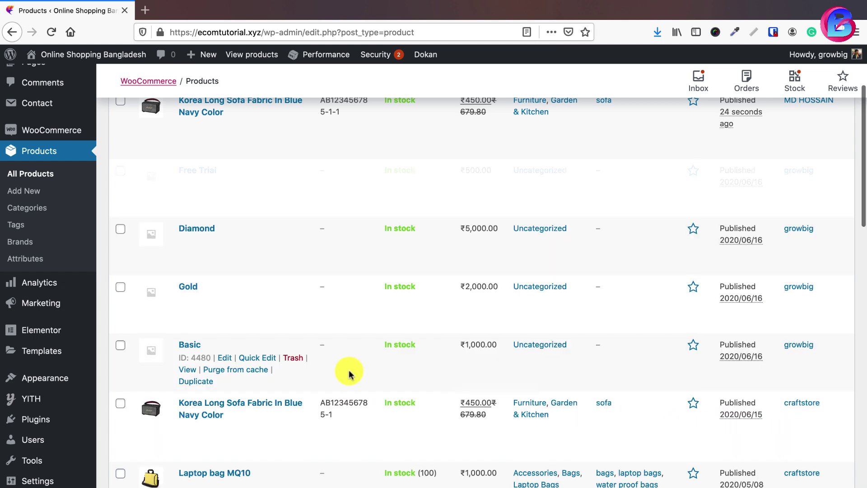
Look over the authors of the listed products and return to the admin dashboard
scroll(387, 368, "down", 5)
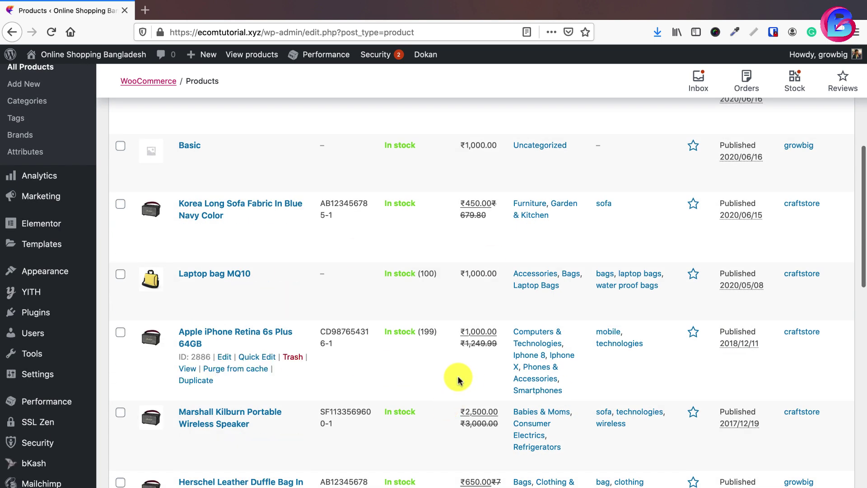
scroll(445, 345, "down", 5)
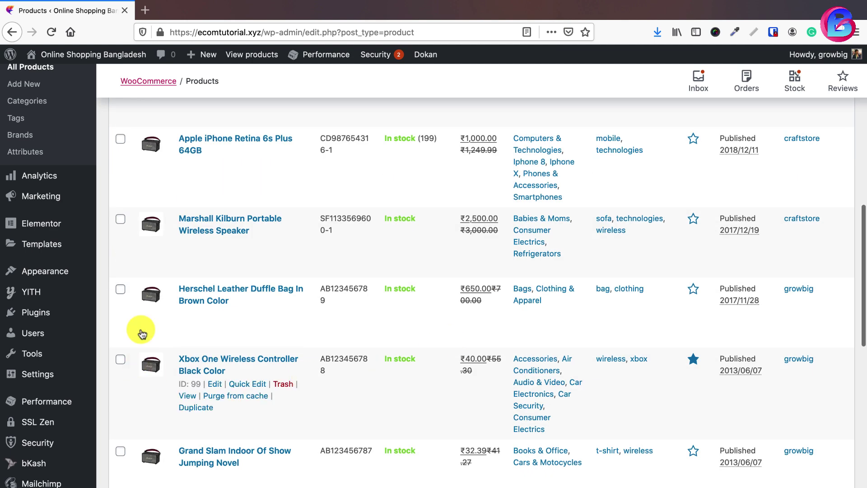
scroll(429, 355, "up", 1)
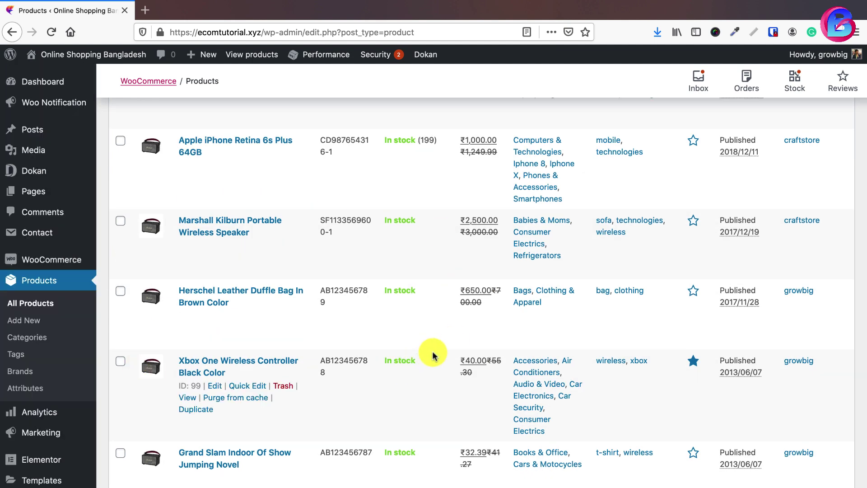
scroll(432, 356, "up", 8)
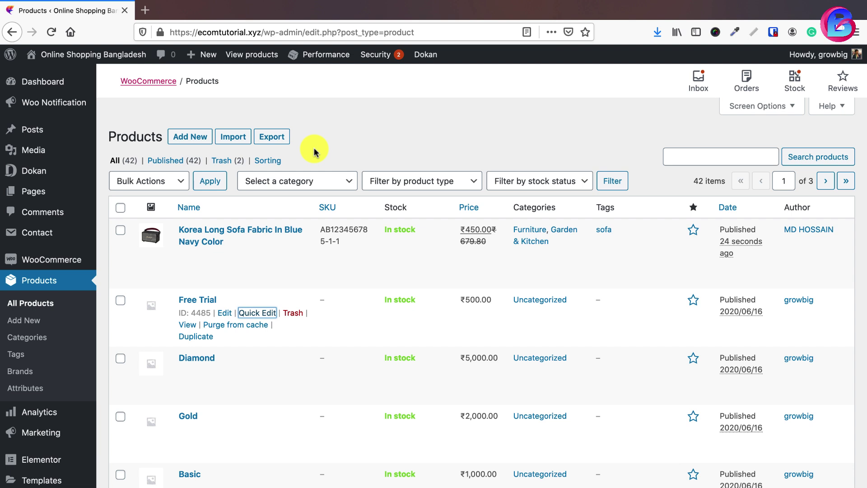
left_click(27, 82)
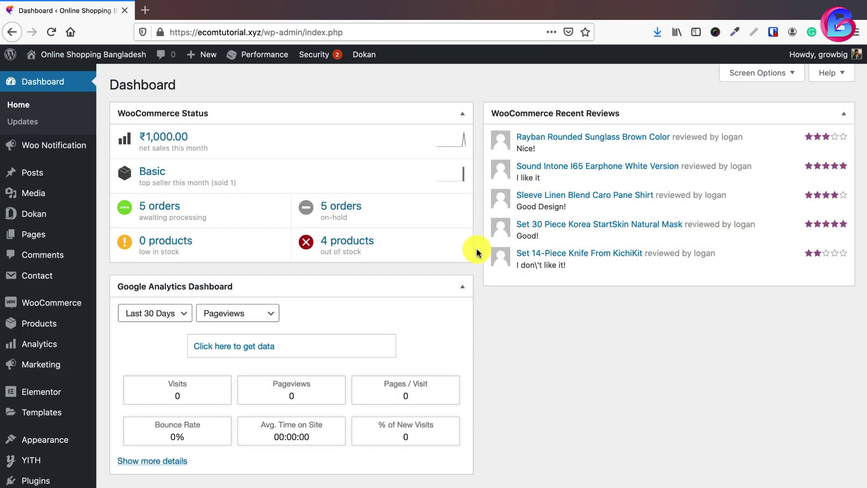